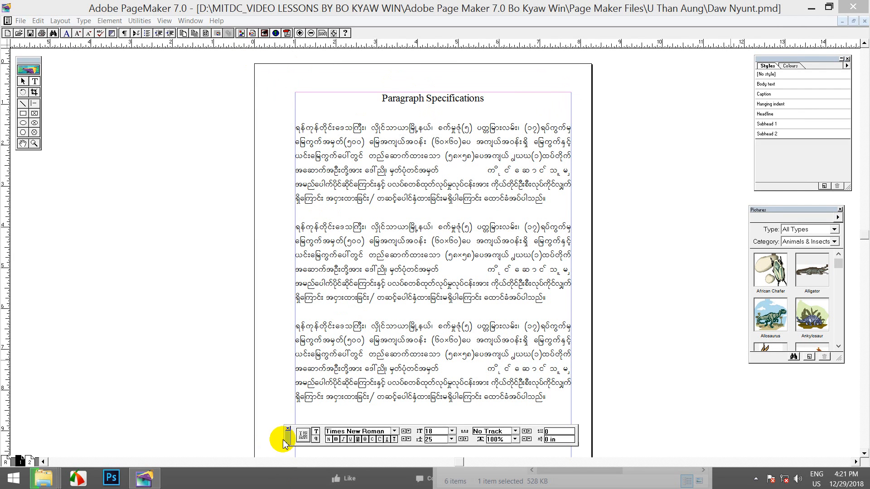
# Move the floating Control palette off the page onto the empty pasteboard beside it.
pyautogui.moveTo(290, 440); pyautogui.dragTo(600, 358)
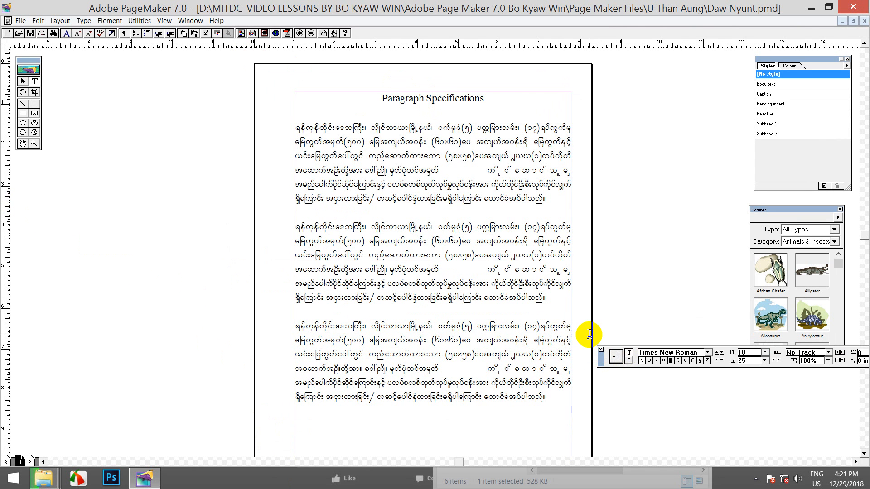
pyautogui.click(83, 21)
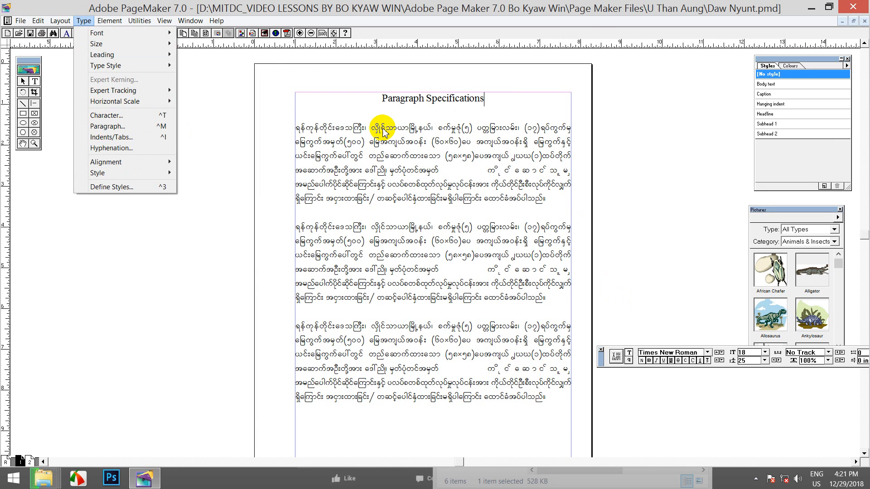
pyautogui.click(21, 79)
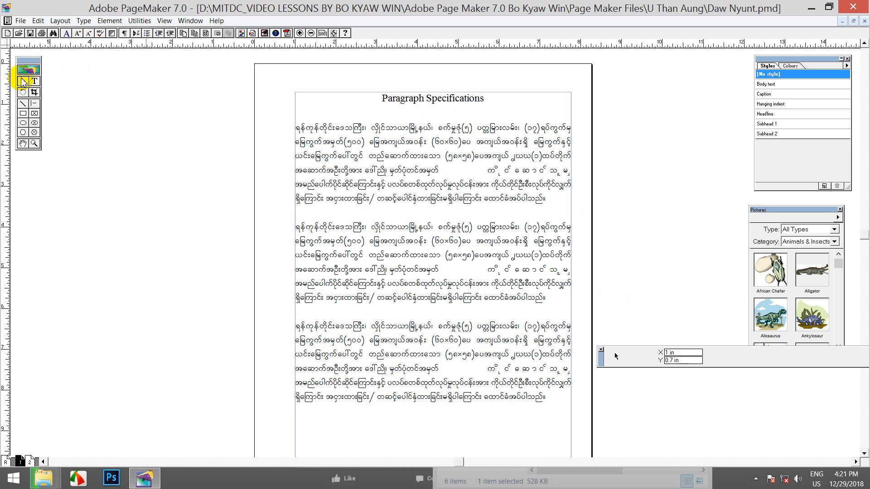
pyautogui.moveTo(204, 137); pyautogui.dragTo(104, 127)
pyautogui.moveTo(601, 355); pyautogui.dragTo(530, 394)
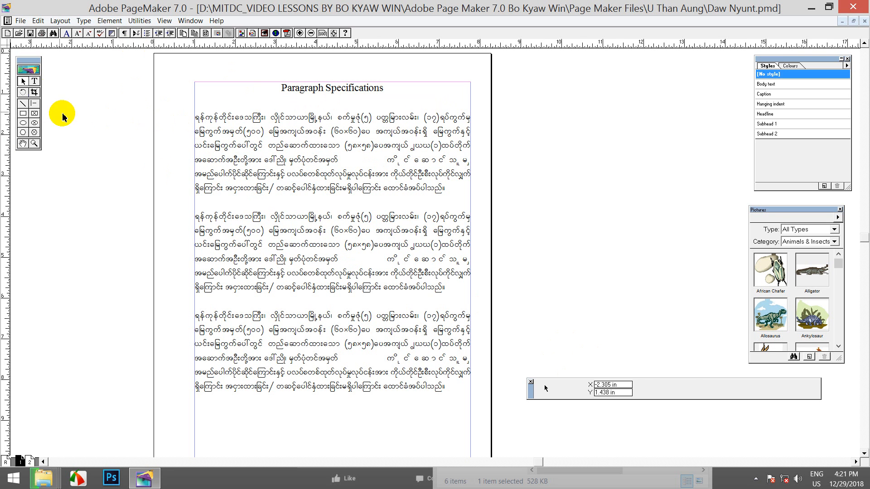
# Set the left indent of the first body paragraph below the heading to 1 inch.
pyautogui.click(34, 81)
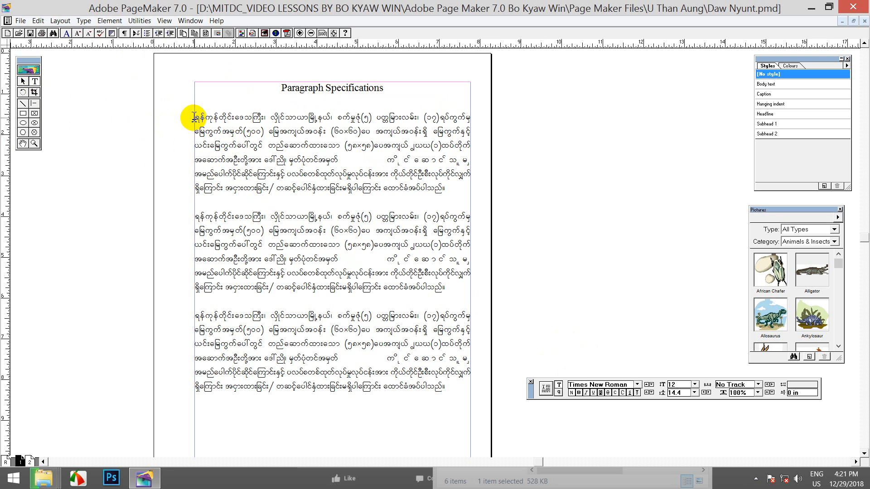
pyautogui.moveTo(196, 117); pyautogui.dragTo(442, 192)
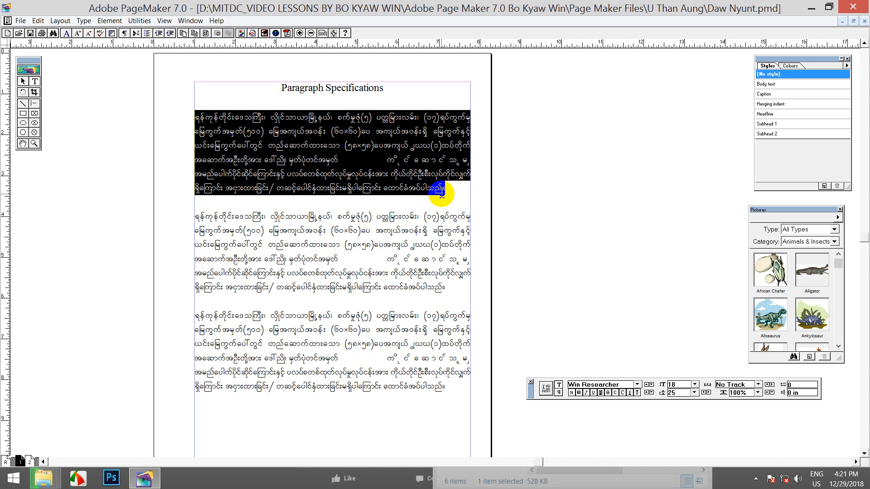
pyautogui.click(83, 20)
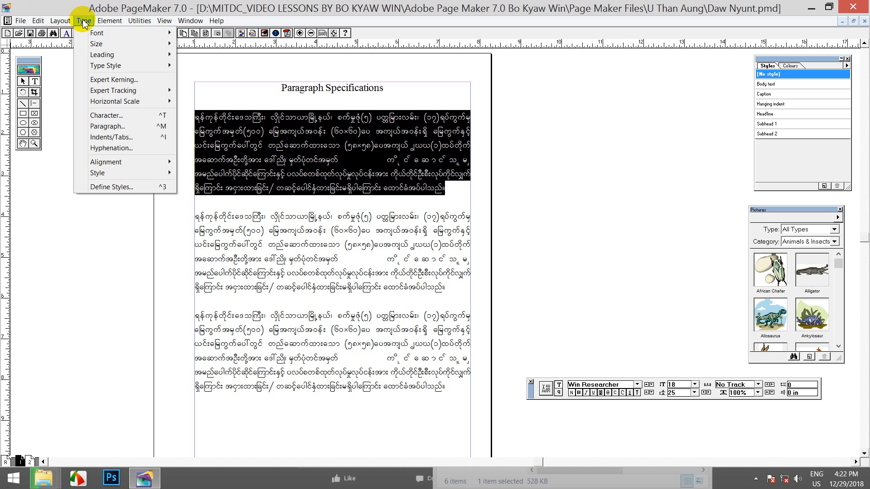
pyautogui.click(113, 127)
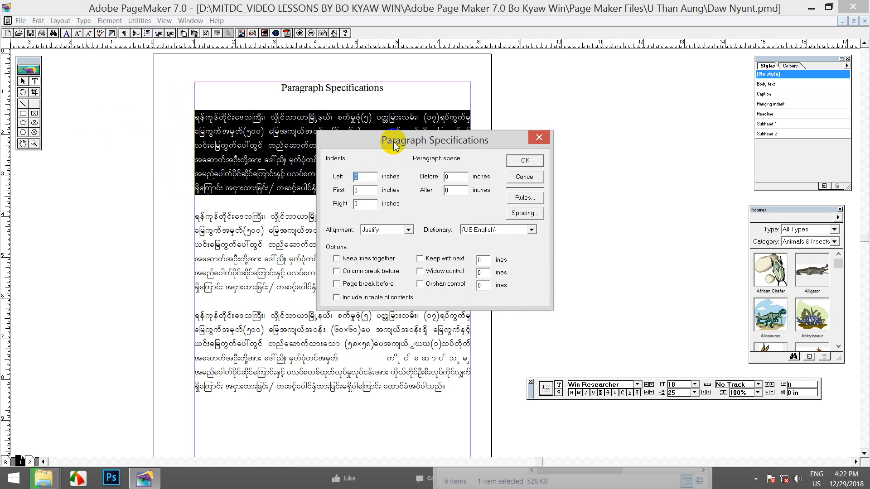
pyautogui.moveTo(390, 139); pyautogui.dragTo(616, 133)
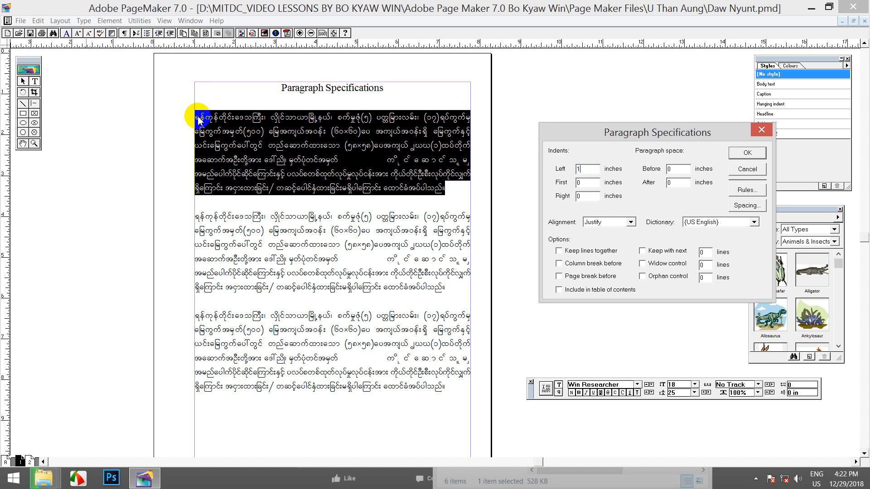
pyautogui.click(752, 153)
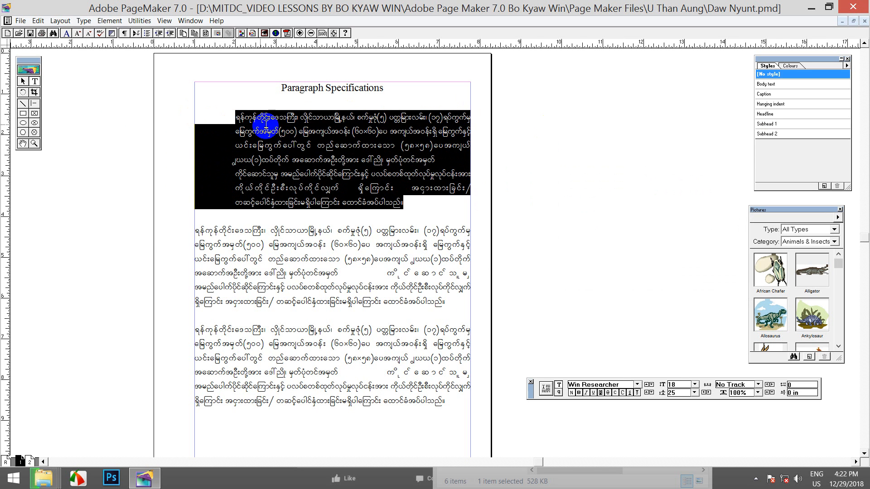
pyautogui.click(234, 117)
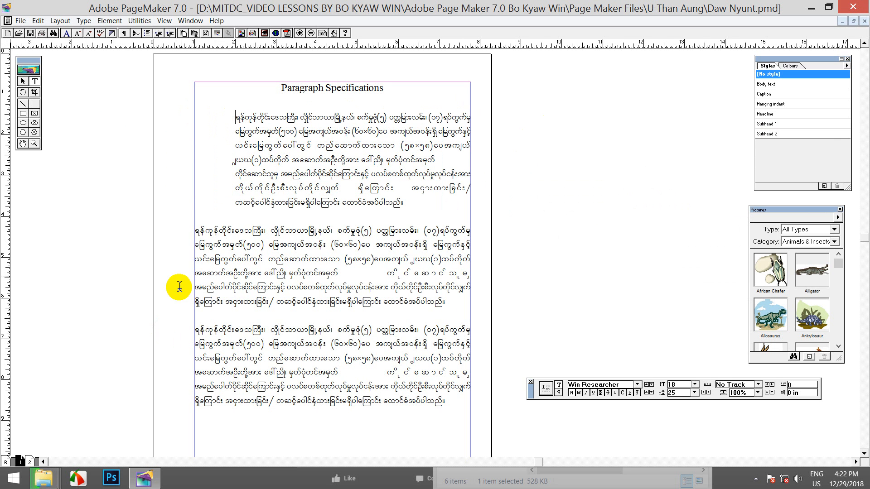
# Set the first-line indent of the first body paragraph to .5 inches.
pyautogui.moveTo(232, 117); pyautogui.dragTo(481, 187)
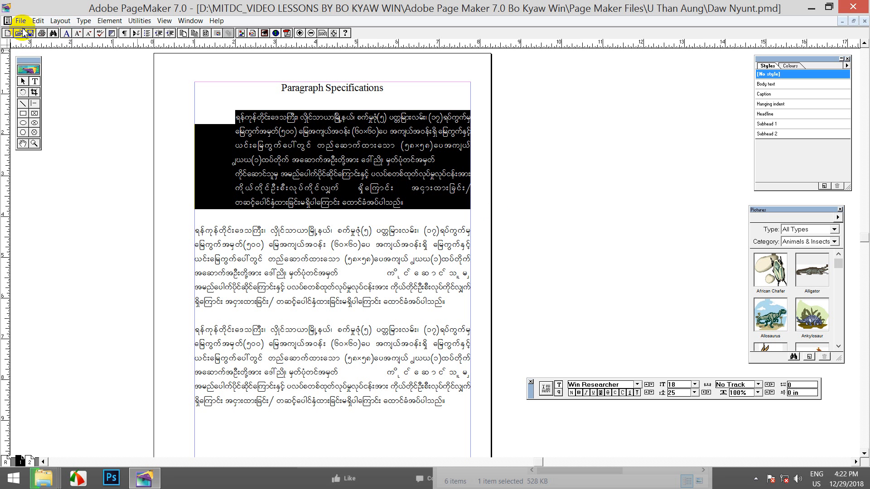
pyautogui.click(83, 21)
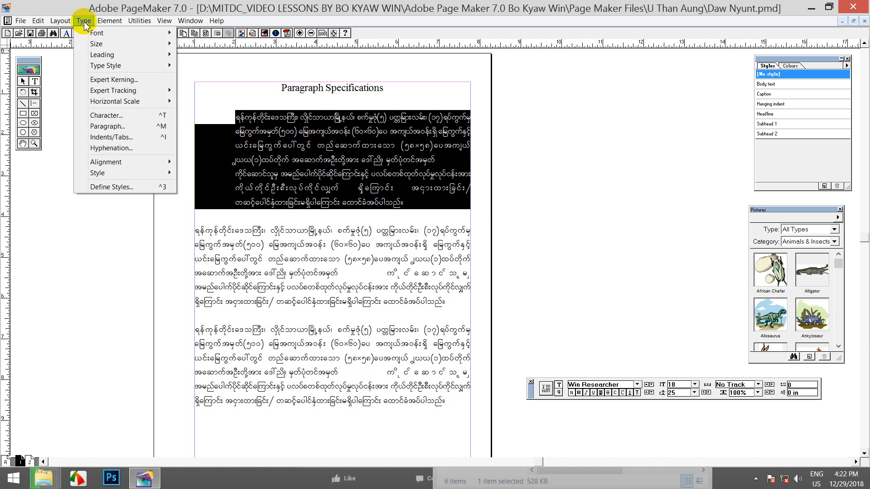
pyautogui.click(107, 126)
pyautogui.moveTo(414, 140); pyautogui.dragTo(620, 99)
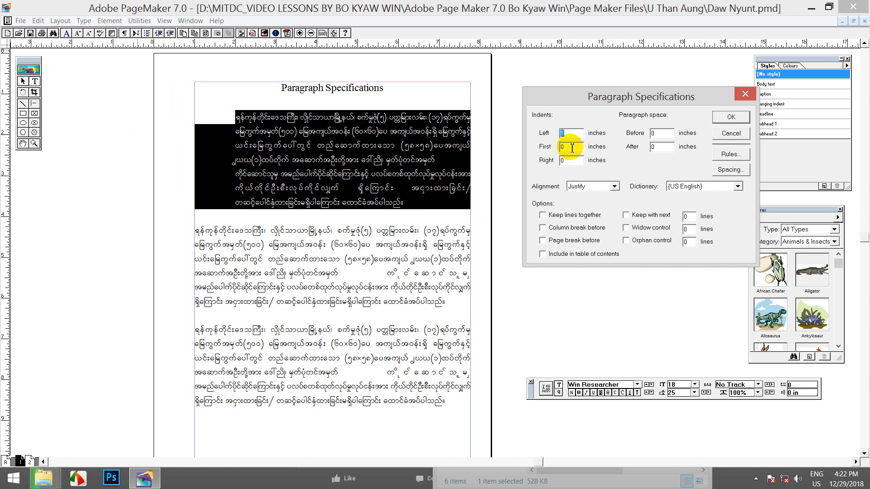
pyautogui.press('Tab')
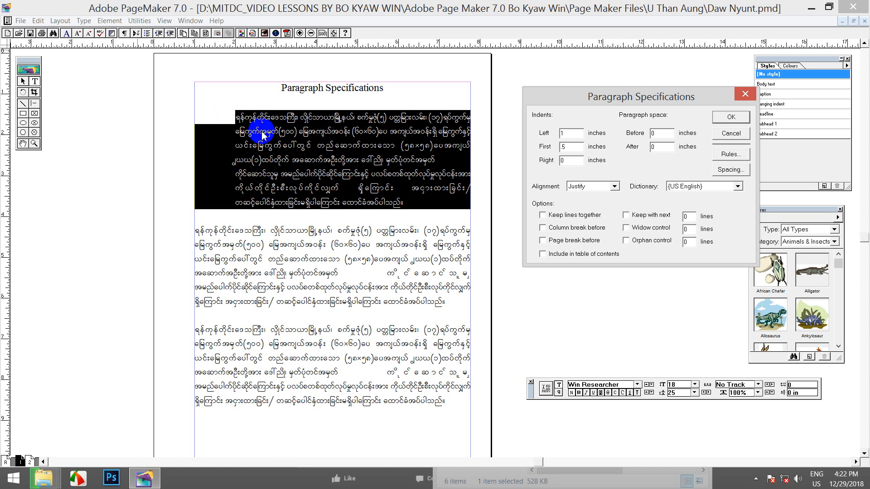
pyautogui.click(731, 117)
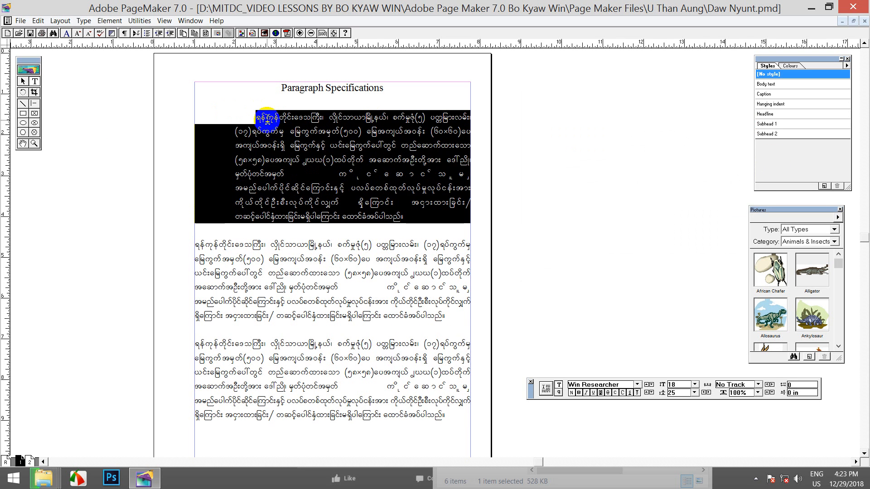
pyautogui.click(256, 118)
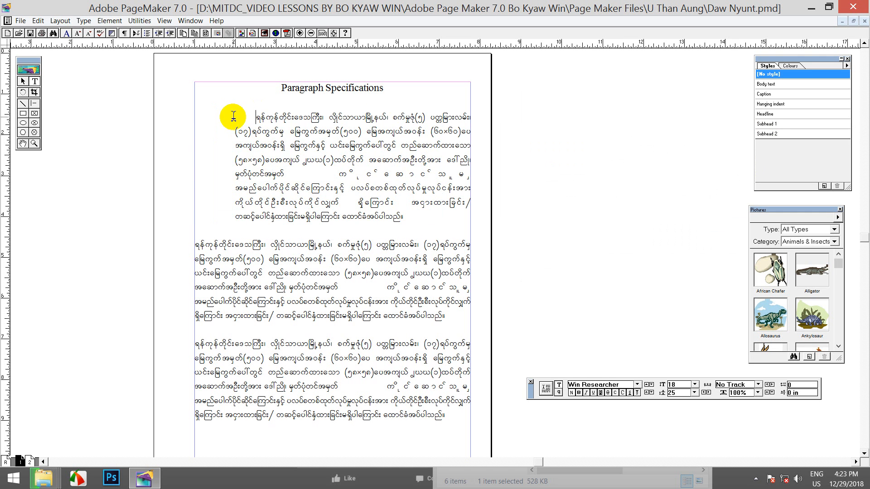
pyautogui.moveTo(400, 211); pyautogui.dragTo(75, 109)
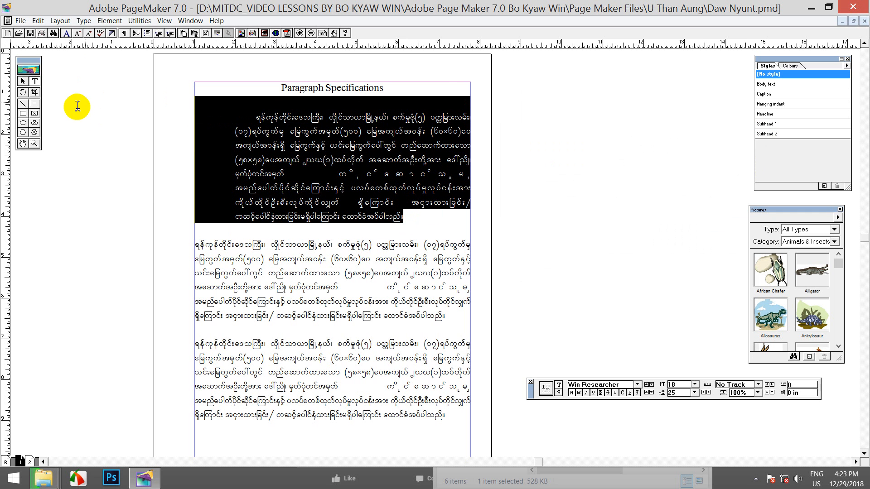
pyautogui.click(84, 20)
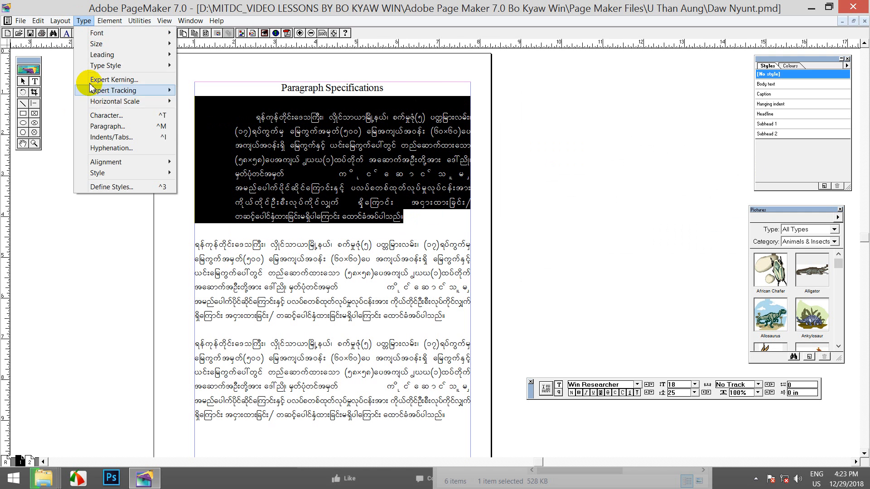
pyautogui.click(109, 126)
pyautogui.moveTo(438, 146); pyautogui.dragTo(603, 122)
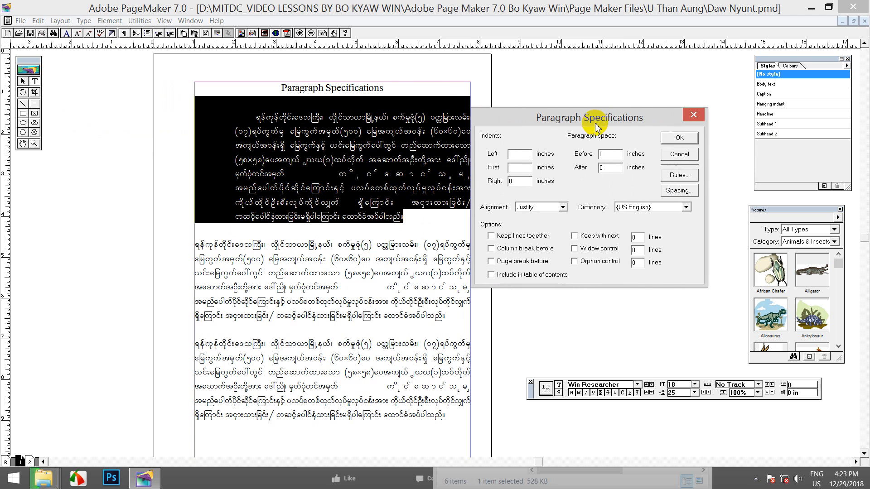
pyautogui.click(685, 155)
# Set the first-line indent of the first body paragraph to 1 inch.
pyautogui.click(245, 111)
pyautogui.moveTo(421, 223); pyautogui.dragTo(234, 116)
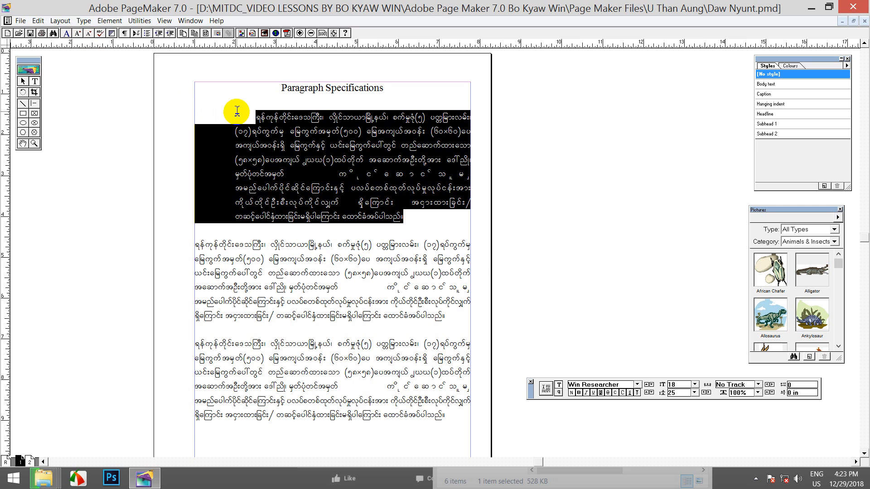
pyautogui.click(84, 21)
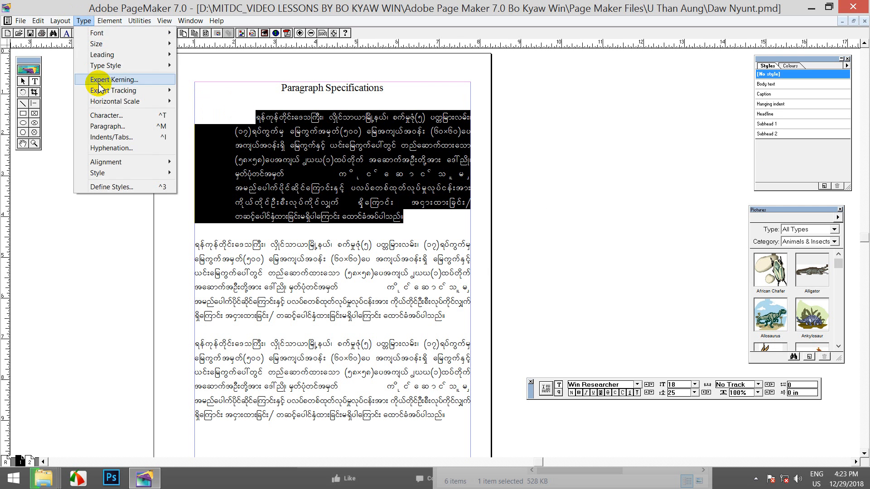
pyautogui.click(121, 126)
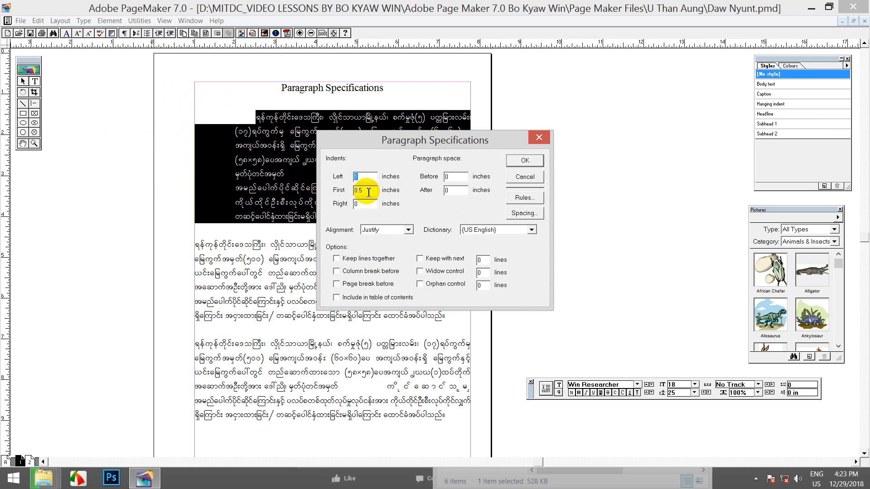
pyautogui.moveTo(369, 192); pyautogui.dragTo(329, 190)
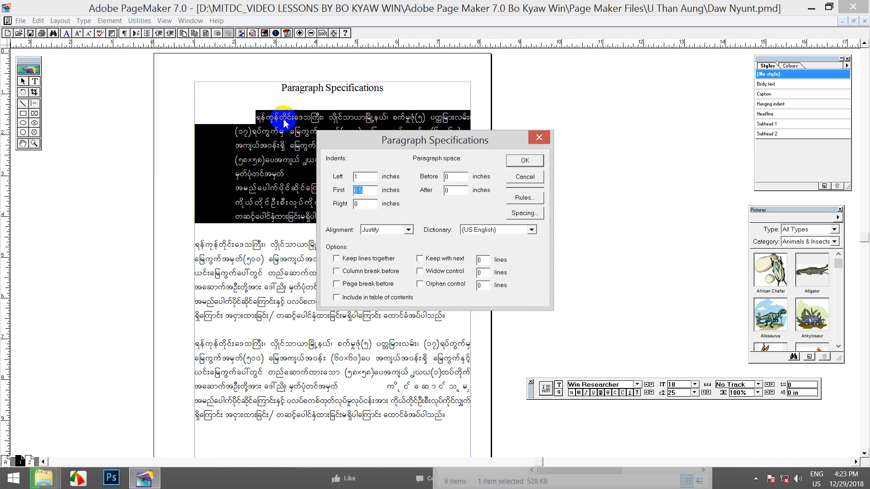
pyautogui.write('2')
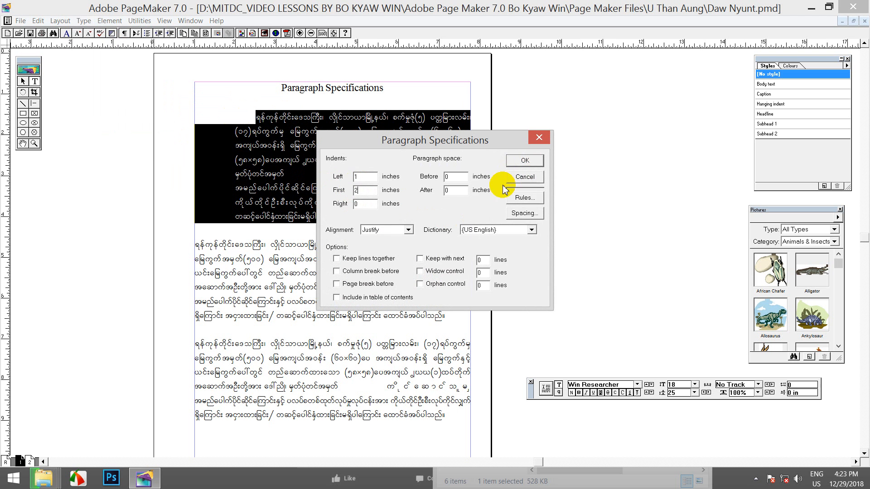
pyautogui.click(521, 160)
pyautogui.click(279, 117)
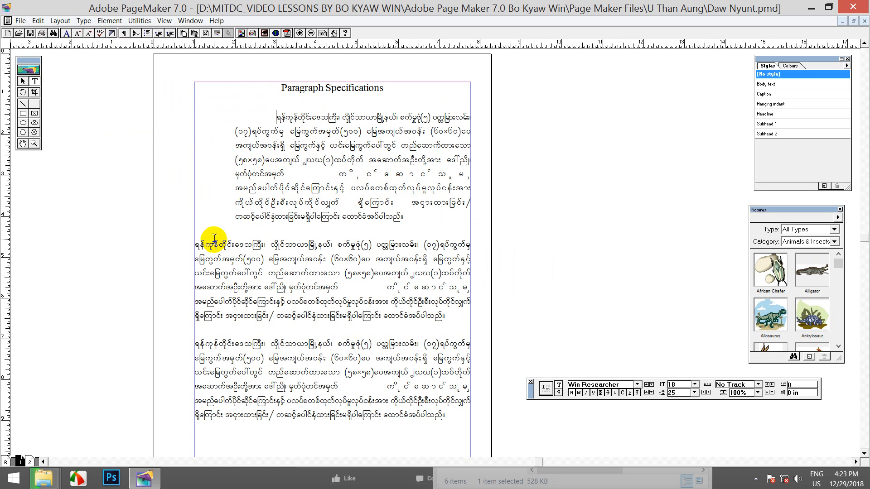
# Set the left, first-line and right indents of the first body paragraph to .5 inches each.
pyautogui.moveTo(402, 217); pyautogui.dragTo(258, 115)
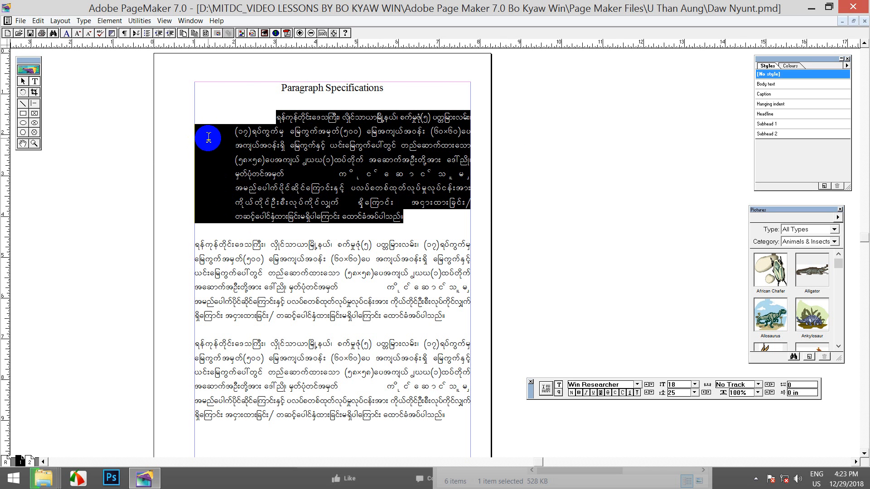
pyautogui.click(84, 20)
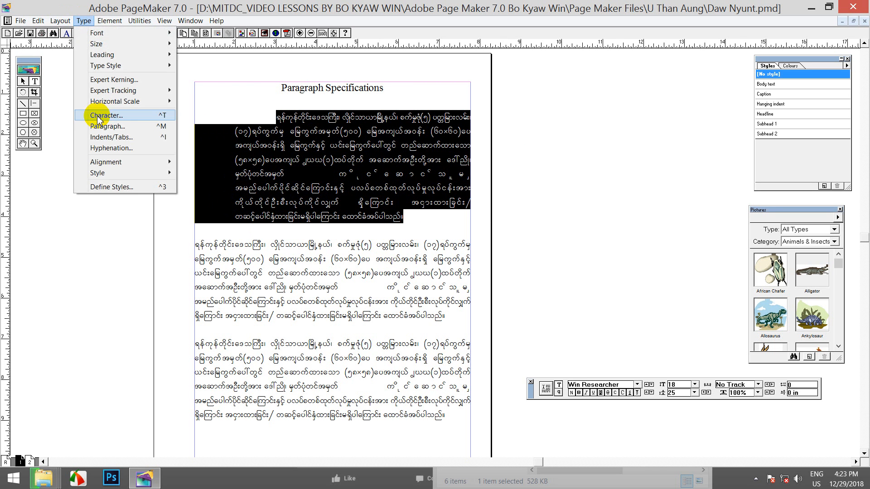
pyautogui.click(96, 125)
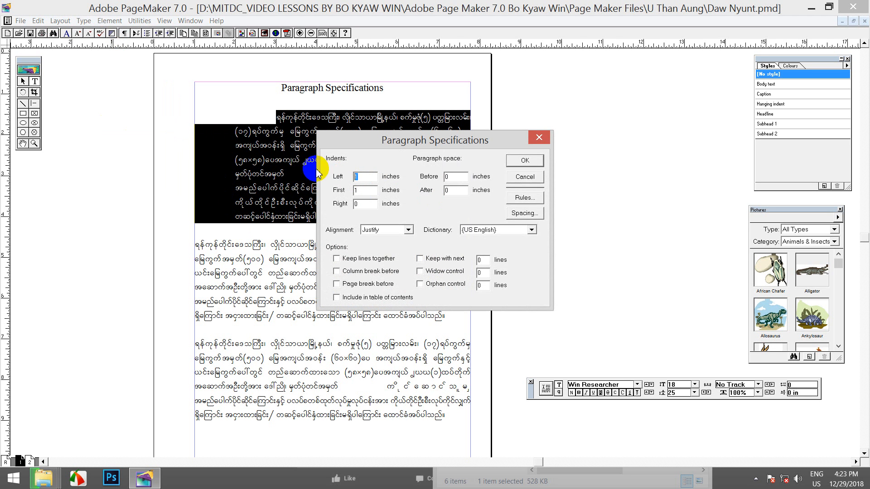
pyautogui.press('BackSpace')
pyautogui.write('.')
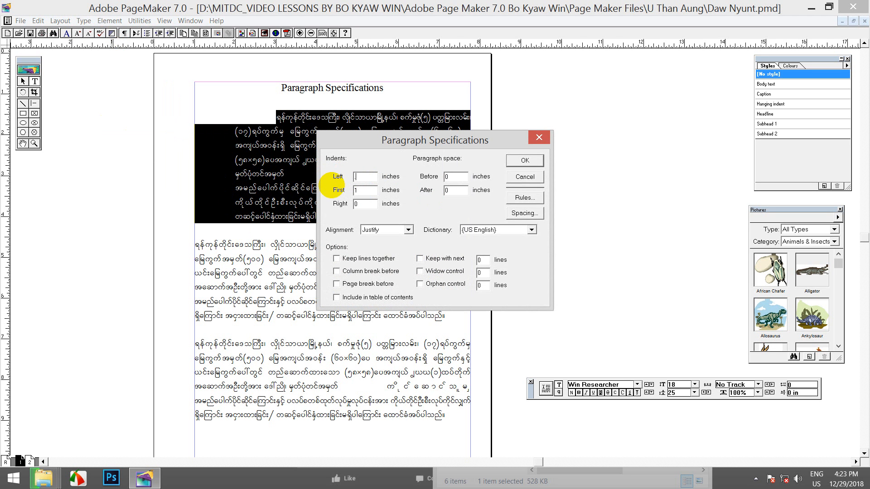
pyautogui.write('5')
pyautogui.doubleClick(368, 192)
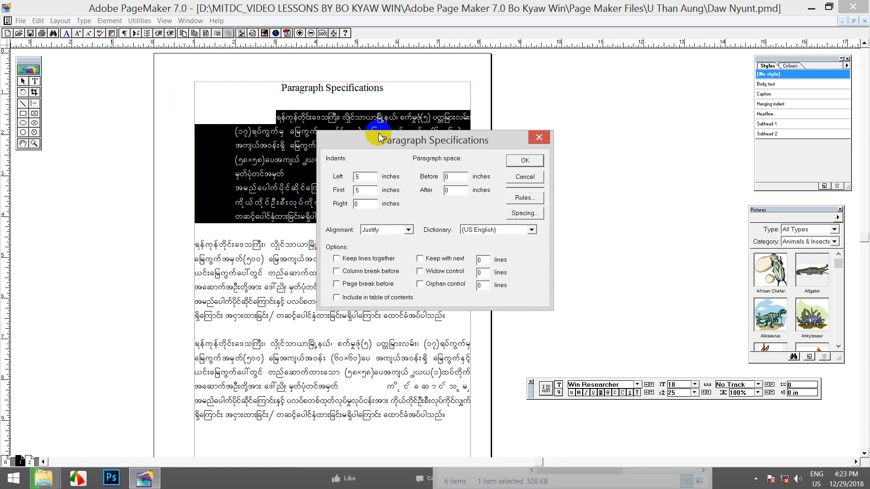
pyautogui.moveTo(385, 136); pyautogui.dragTo(468, 173)
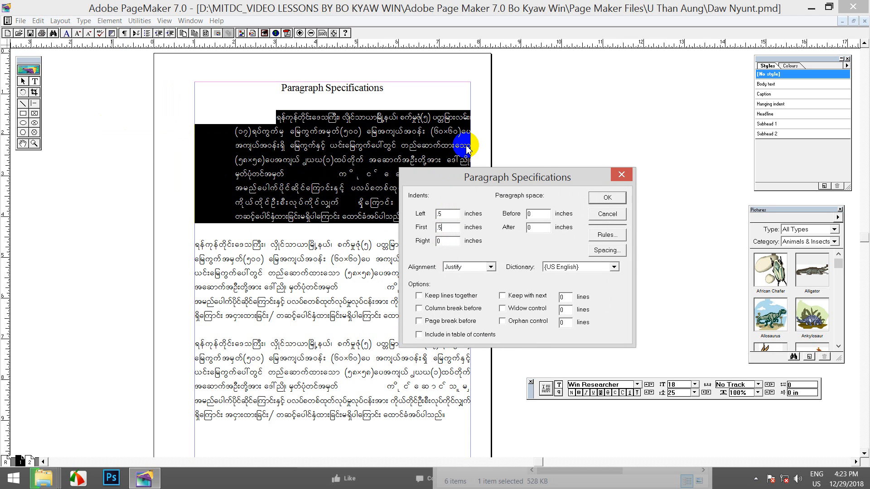
pyautogui.moveTo(445, 240); pyautogui.dragTo(413, 237)
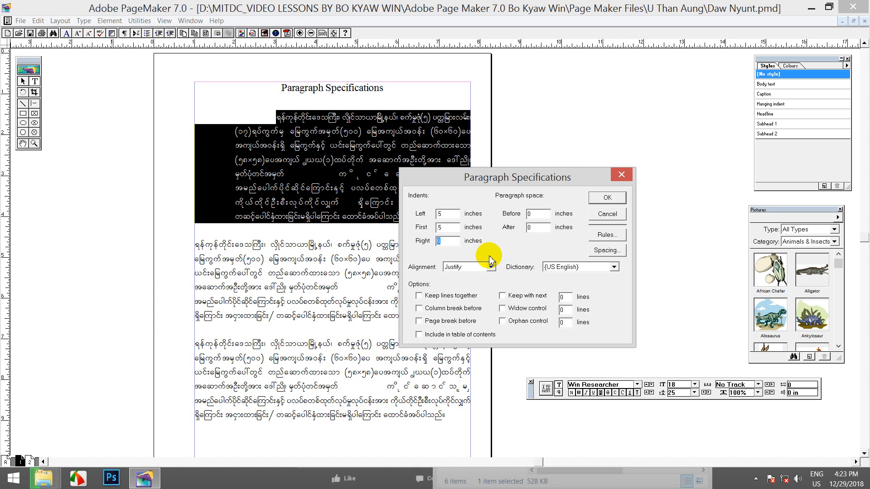
pyautogui.write('.5')
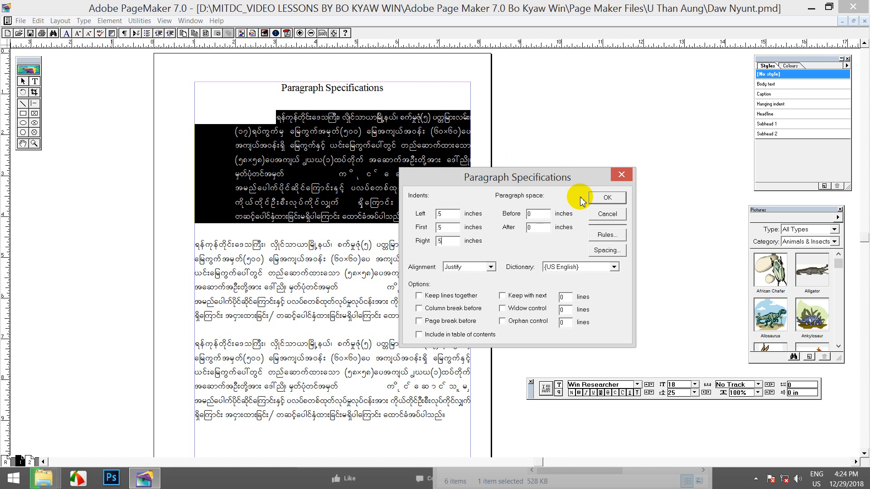
pyautogui.click(594, 197)
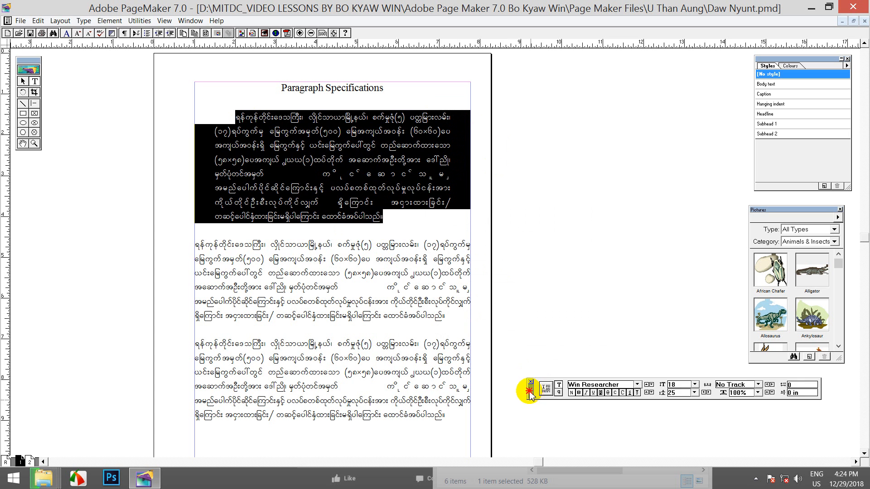
# Show paragraph settings in the Control palette and try force-justify, justify, centre, right and left alignment on the first body paragraph.
pyautogui.moveTo(530, 393); pyautogui.dragTo(501, 381)
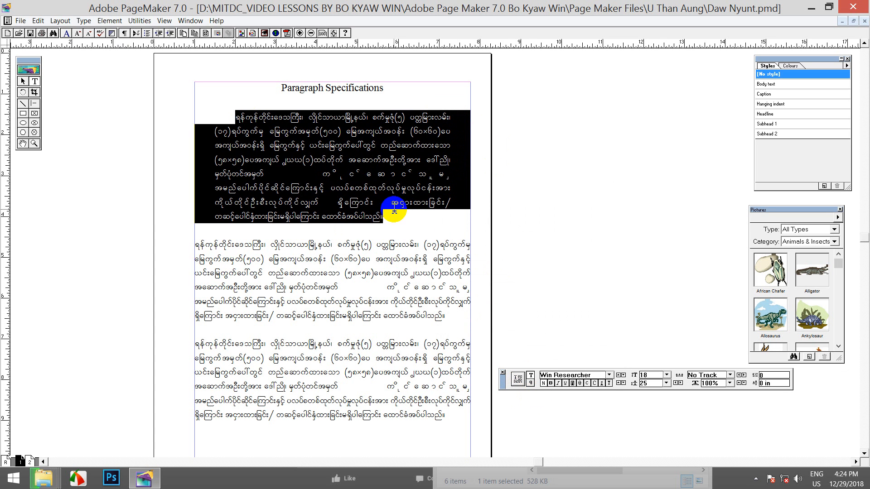
pyautogui.click(530, 383)
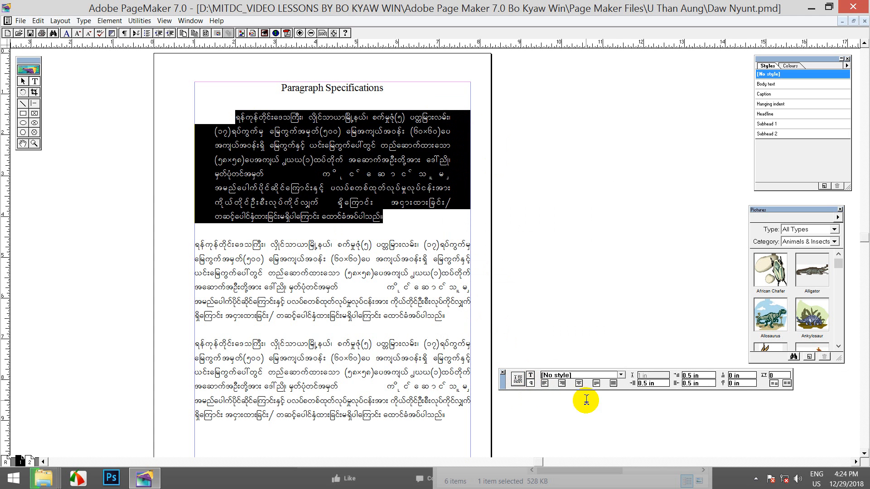
pyautogui.click(613, 384)
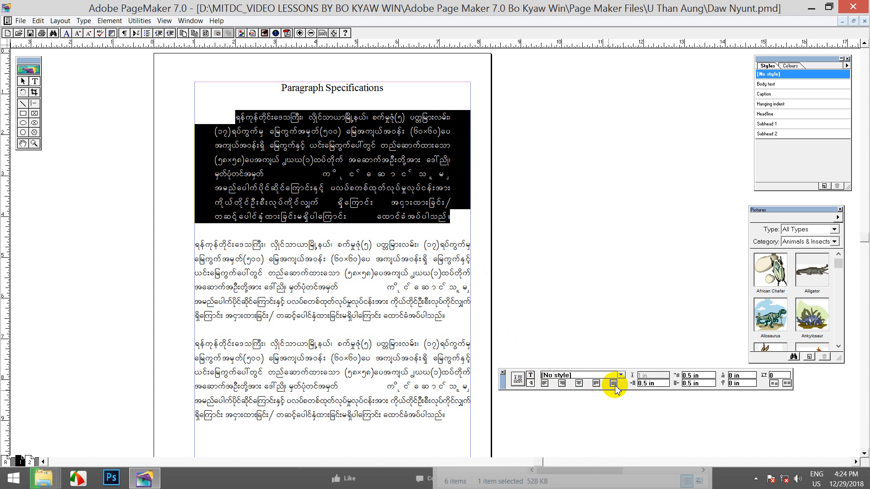
pyautogui.click(595, 384)
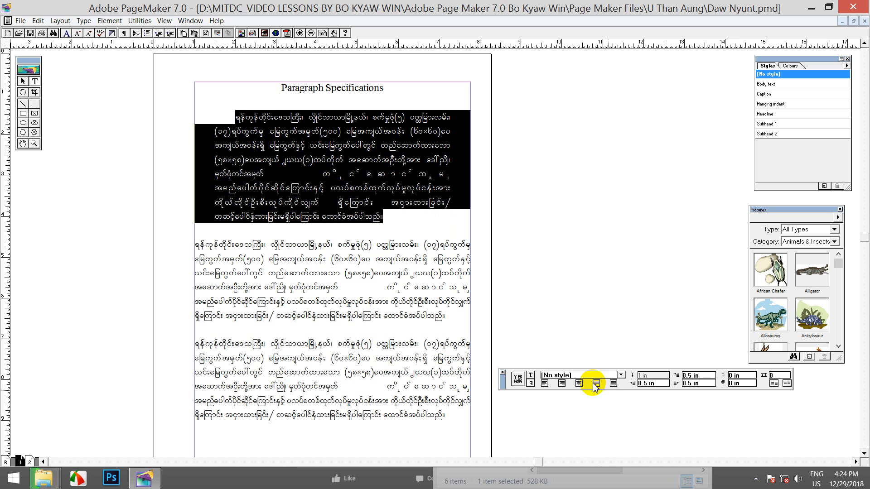
pyautogui.click(579, 384)
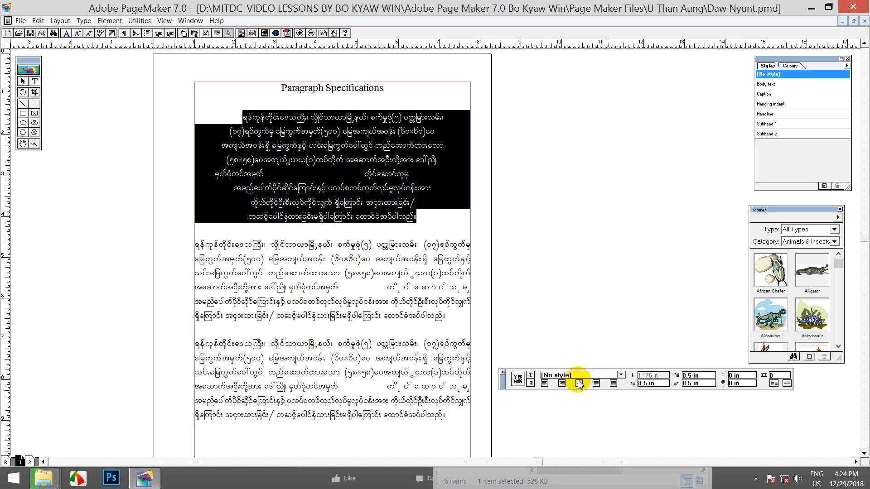
pyautogui.click(562, 383)
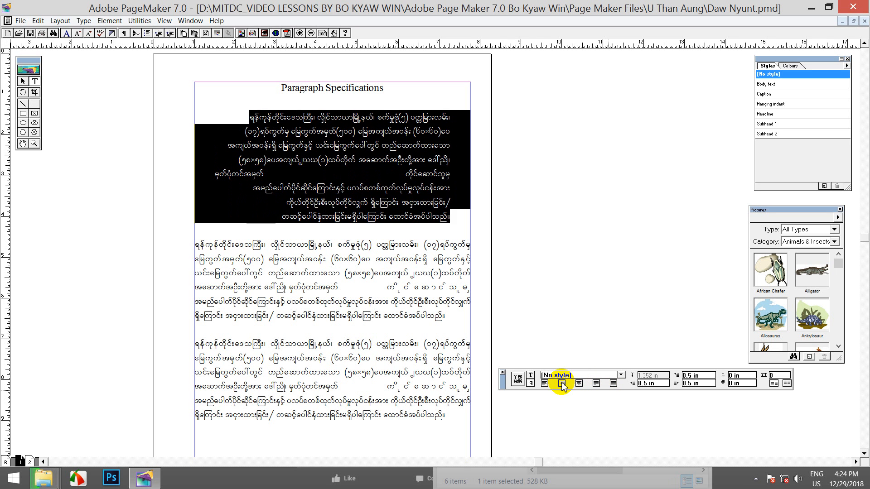
pyautogui.click(545, 383)
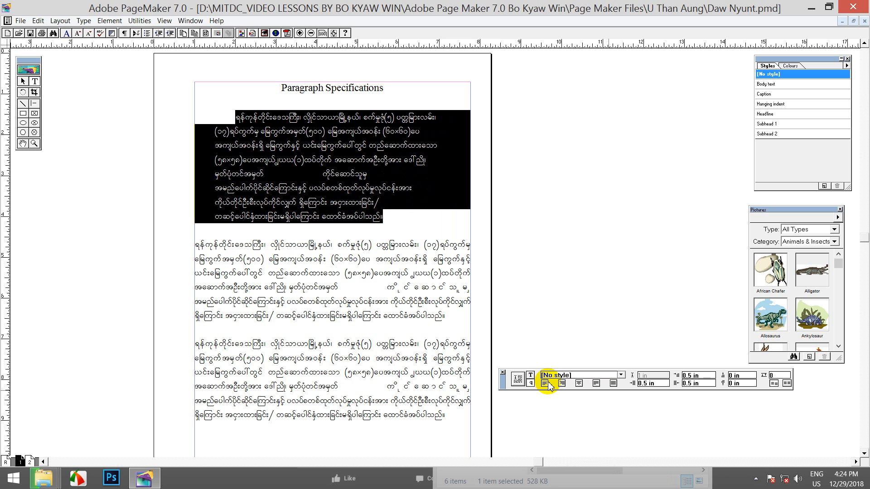
# Align the first body paragraph right and centre in turn, finishing with Justify.
pyautogui.click(562, 384)
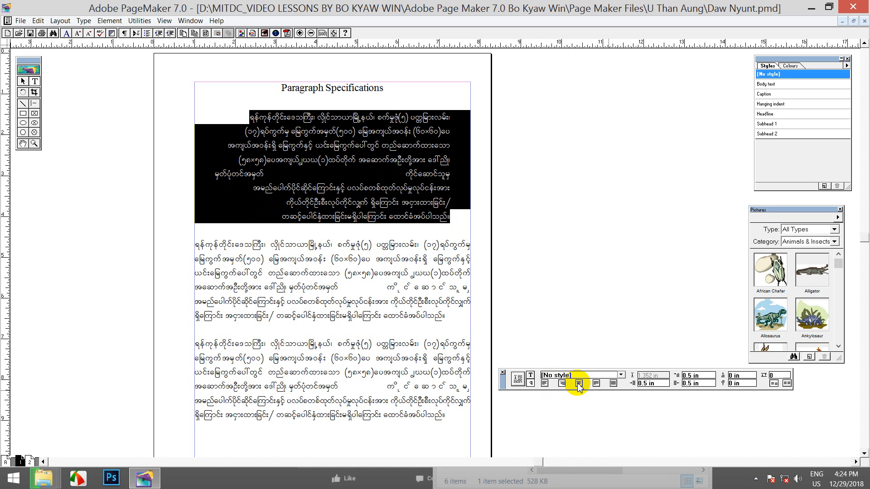
pyautogui.click(578, 384)
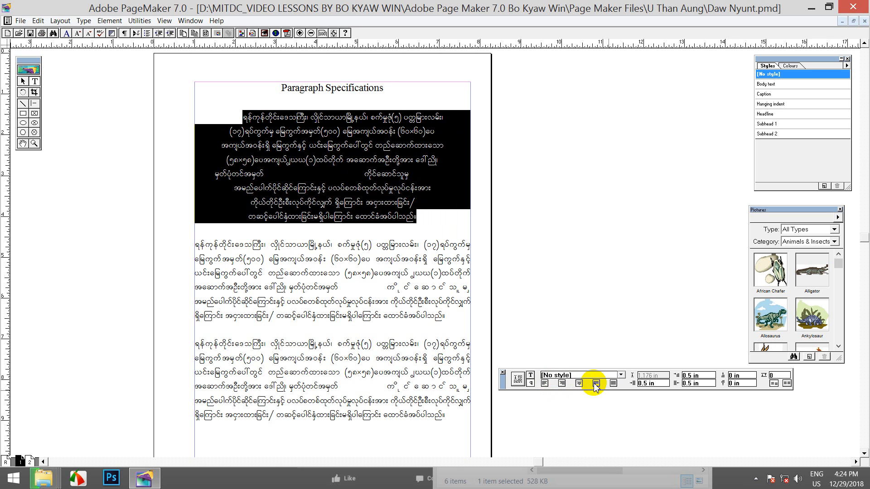
pyautogui.click(595, 384)
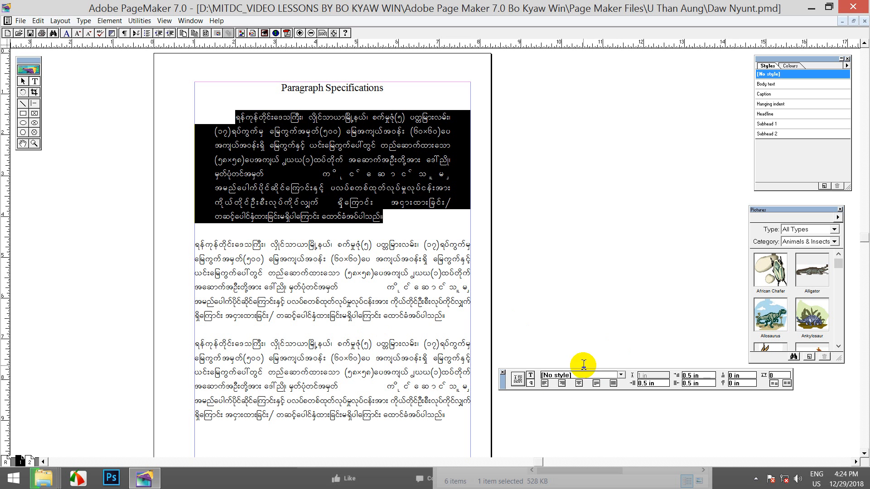
# Set the first body paragraph's alignment to Force justify in its Paragraph Specifications.
pyautogui.click(83, 21)
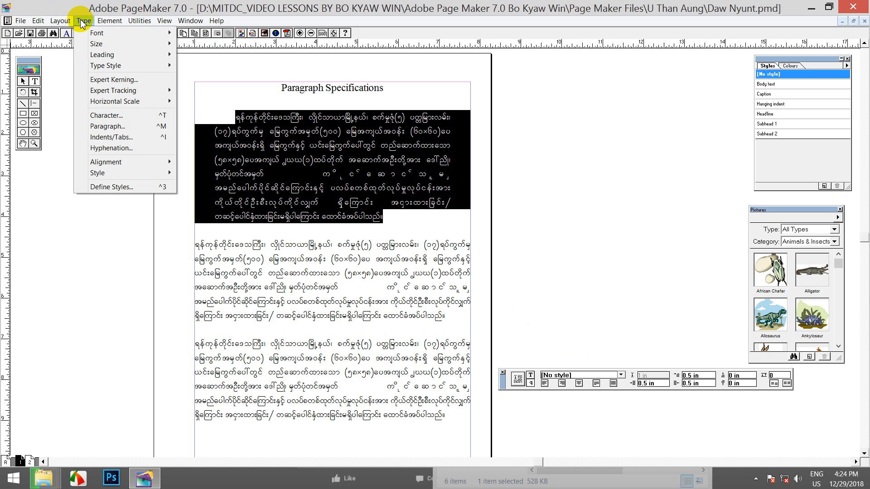
pyautogui.click(104, 111)
pyautogui.moveTo(390, 142); pyautogui.dragTo(574, 86)
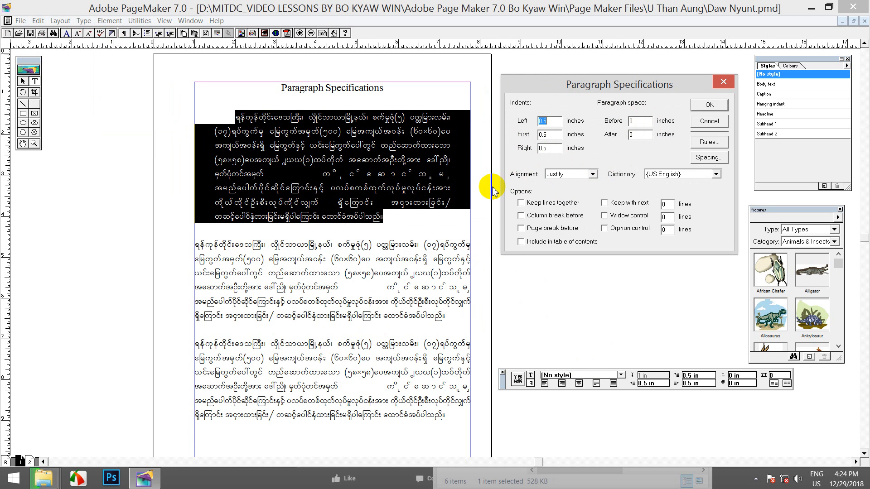
pyautogui.click(584, 174)
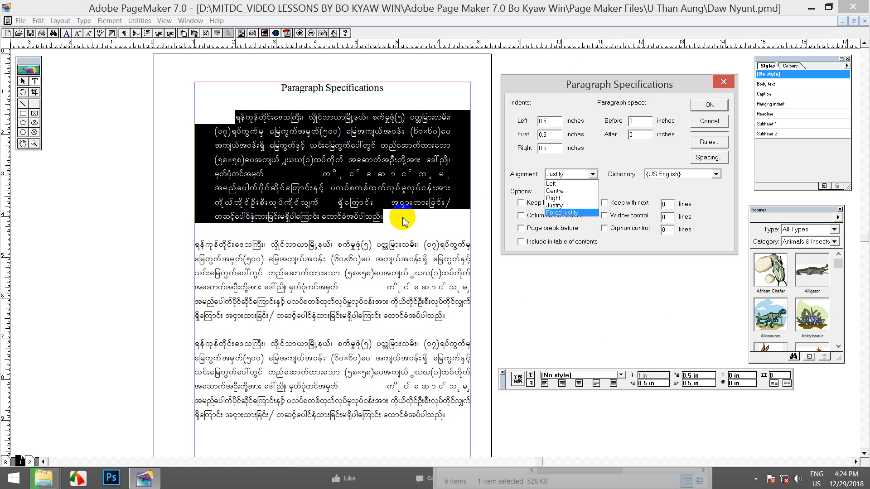
pyautogui.click(570, 213)
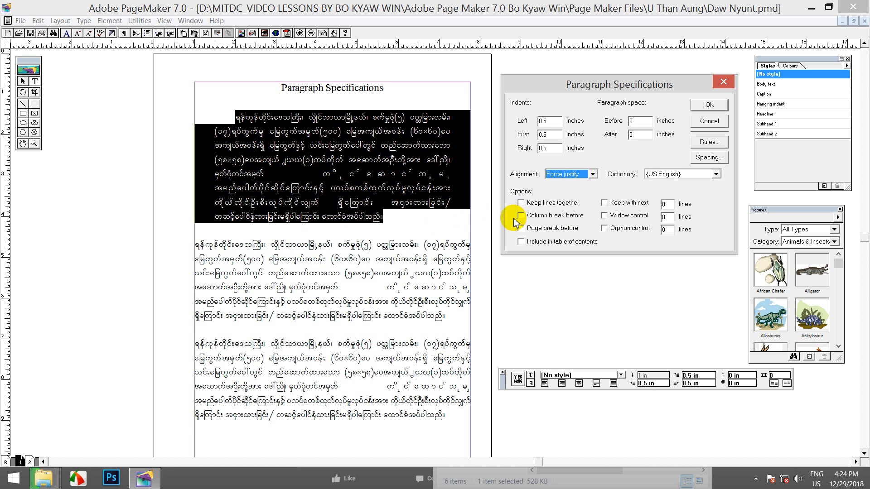
pyautogui.click(709, 104)
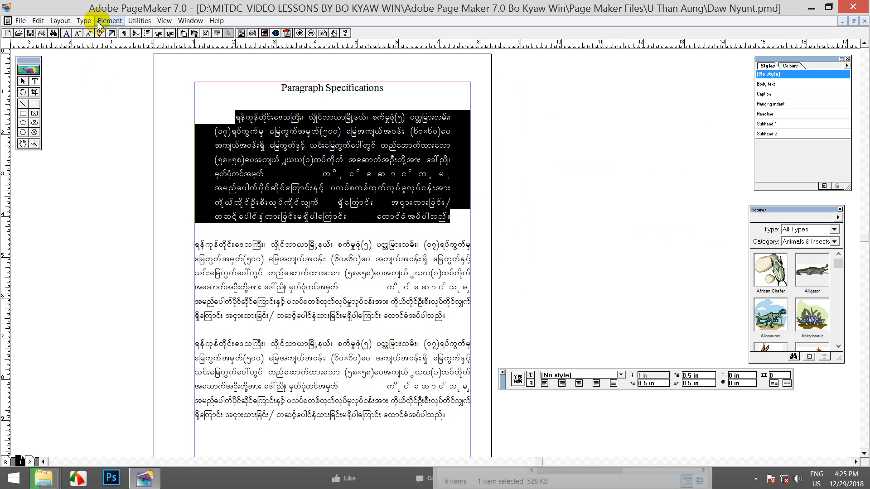
# Return the first body paragraph's alignment to Justify in its Paragraph Specifications.
pyautogui.click(83, 21)
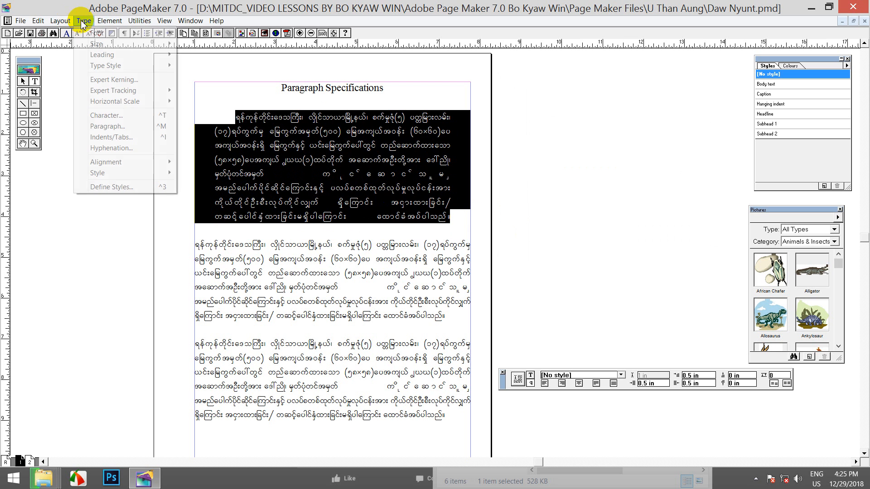
pyautogui.click(117, 126)
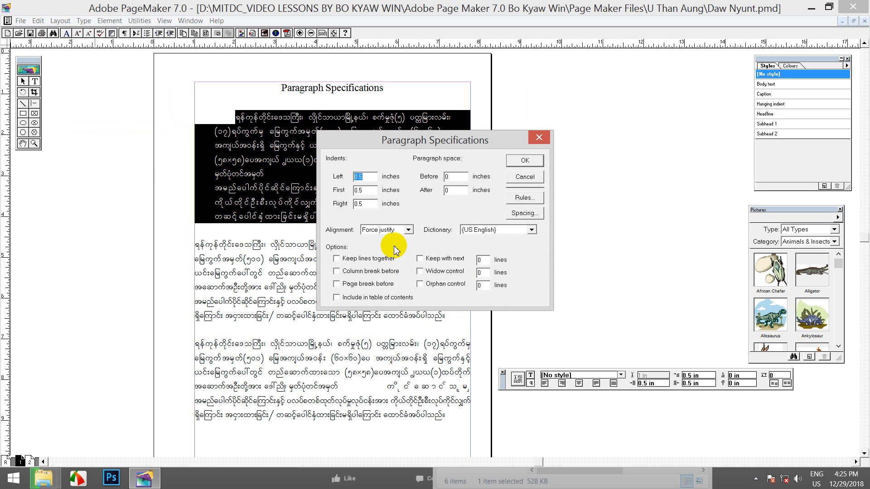
pyautogui.click(409, 231)
pyautogui.click(379, 252)
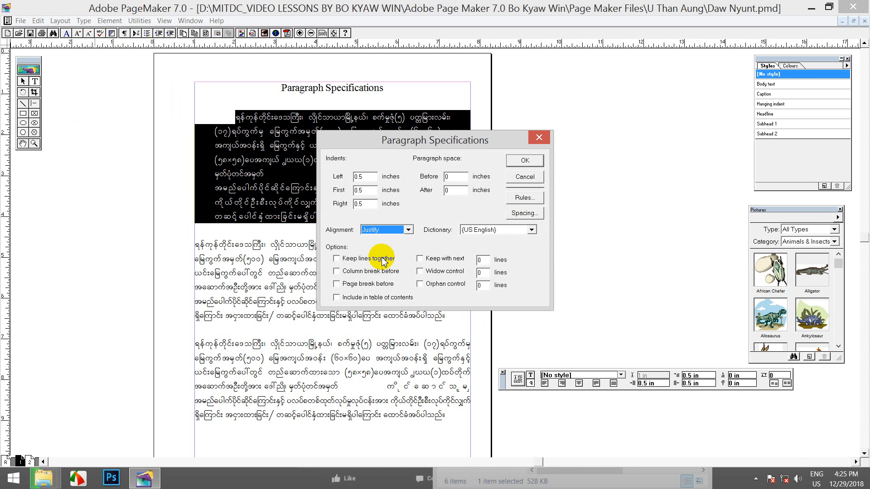
pyautogui.click(524, 161)
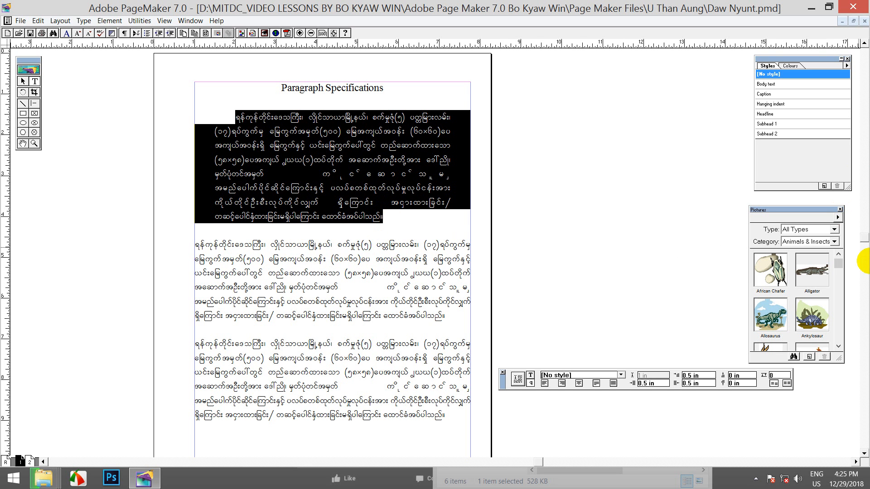
# Enter left, first-line and right indents of .5 inches each for the second body paragraph in its Paragraph Specifications.
pyautogui.scroll(-1, 863, 244)
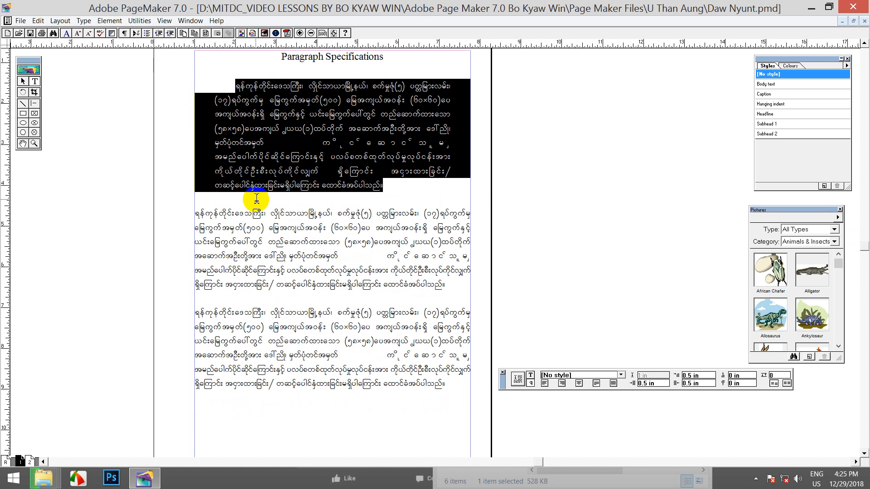
pyautogui.moveTo(195, 211); pyautogui.dragTo(455, 291)
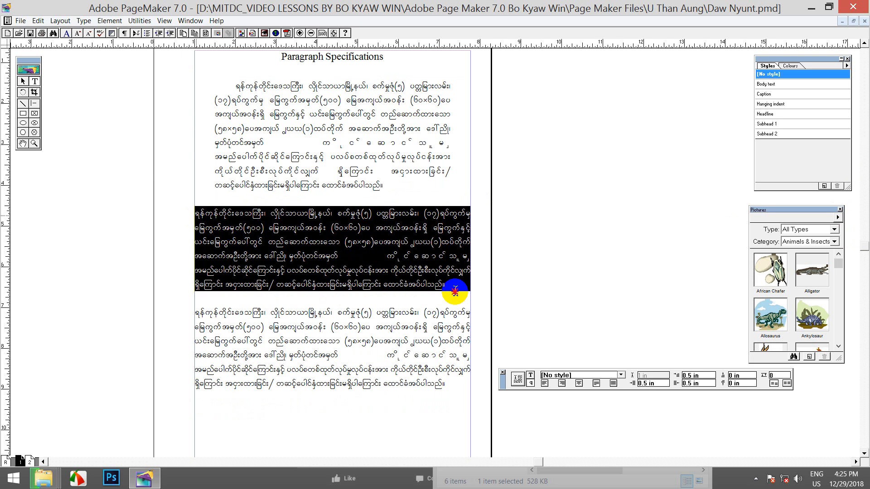
pyautogui.click(83, 21)
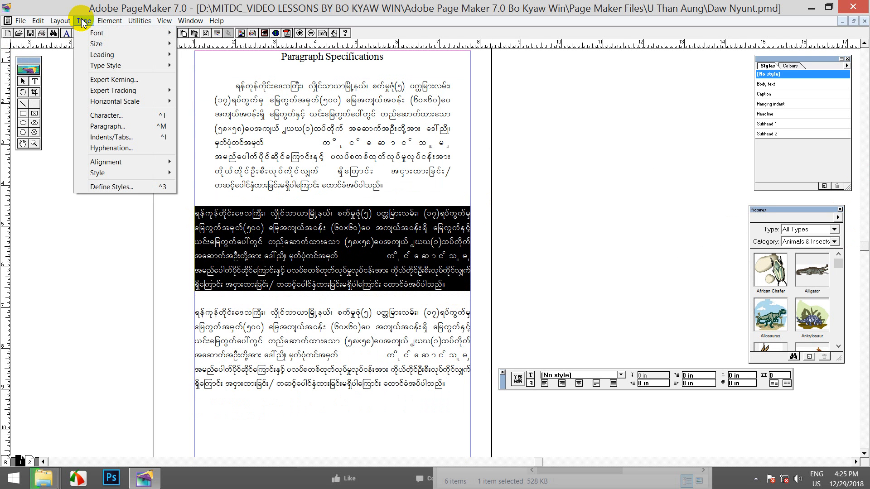
pyautogui.click(103, 126)
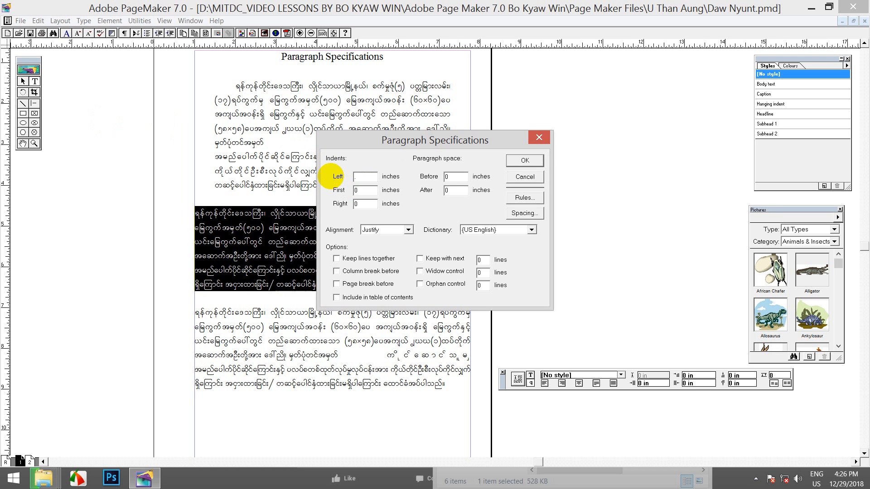
pyautogui.write('5')
pyautogui.press('Tab')
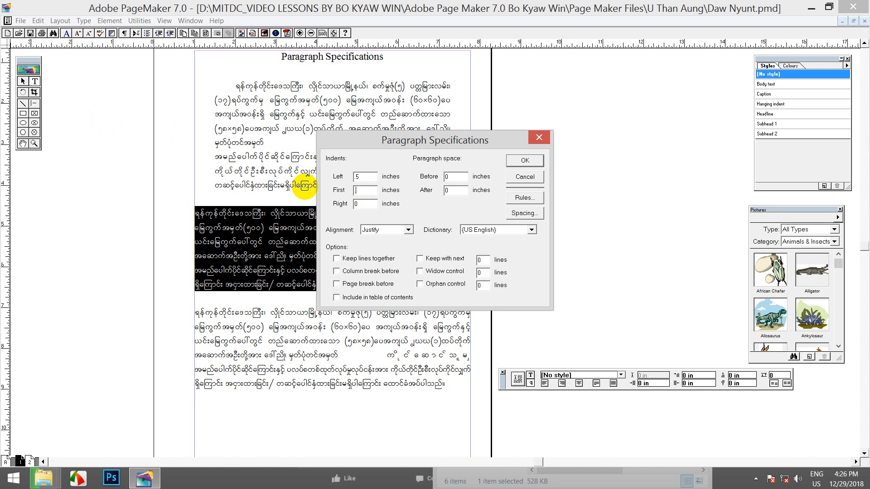
pyautogui.write('.5')
pyautogui.press('Tab')
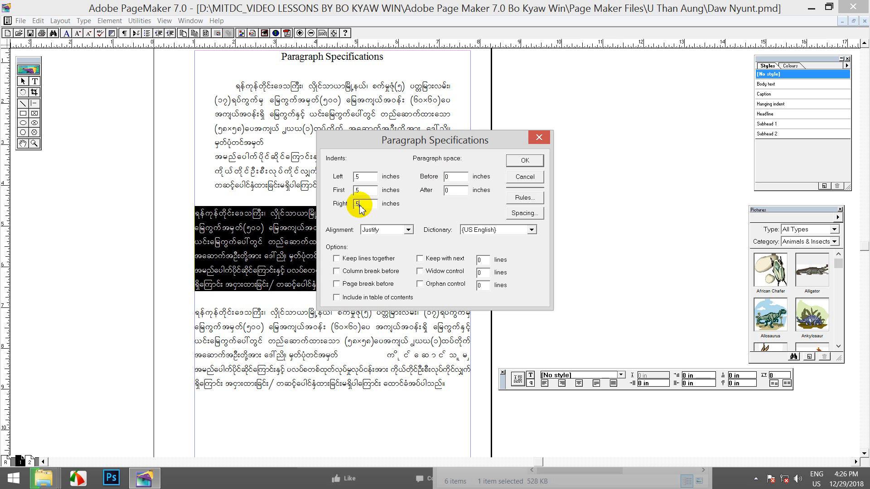
# Set the paragraph space before the second body paragraph to 1 inch and apply the specifications.
pyautogui.doubleClick(455, 177)
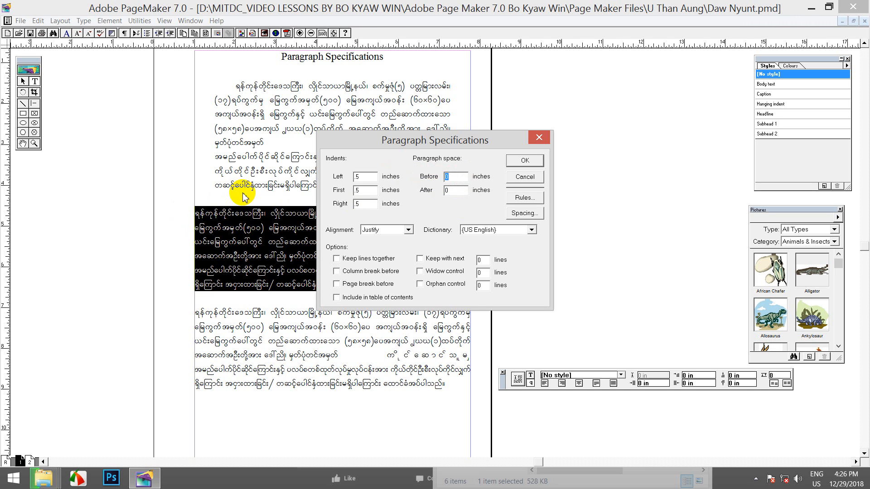
pyautogui.doubleClick(454, 190)
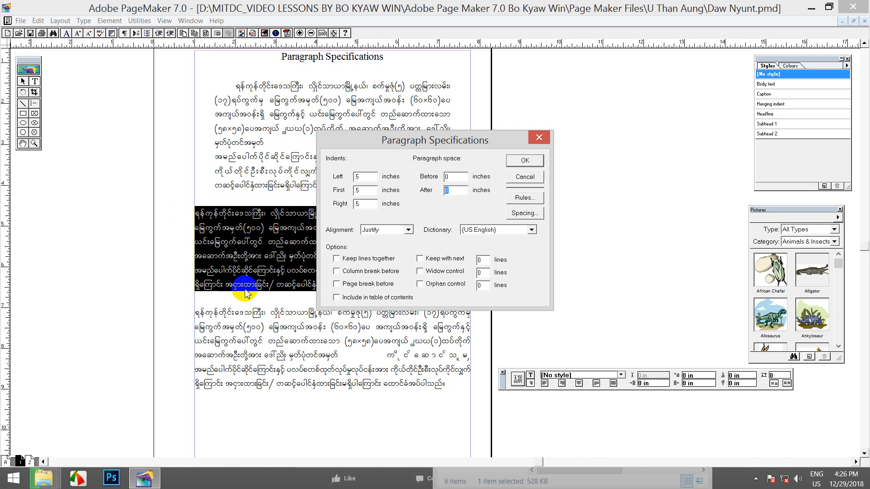
pyautogui.doubleClick(456, 177)
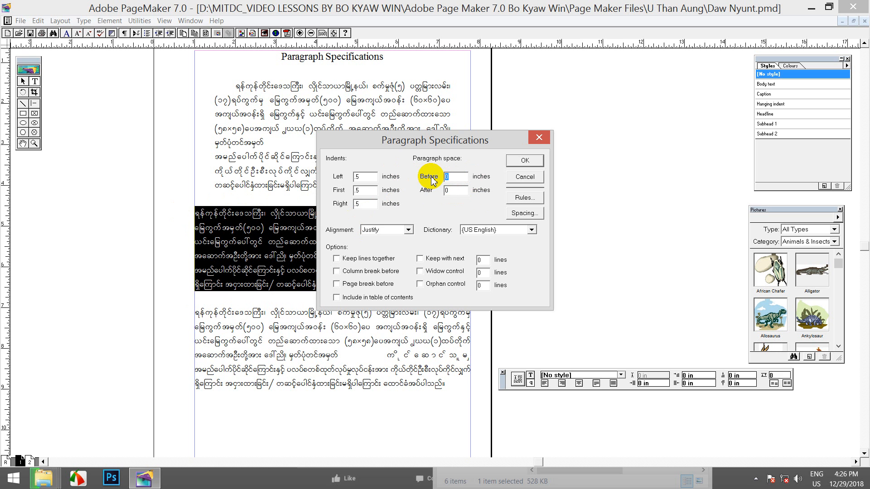
pyautogui.click(522, 158)
pyautogui.click(313, 205)
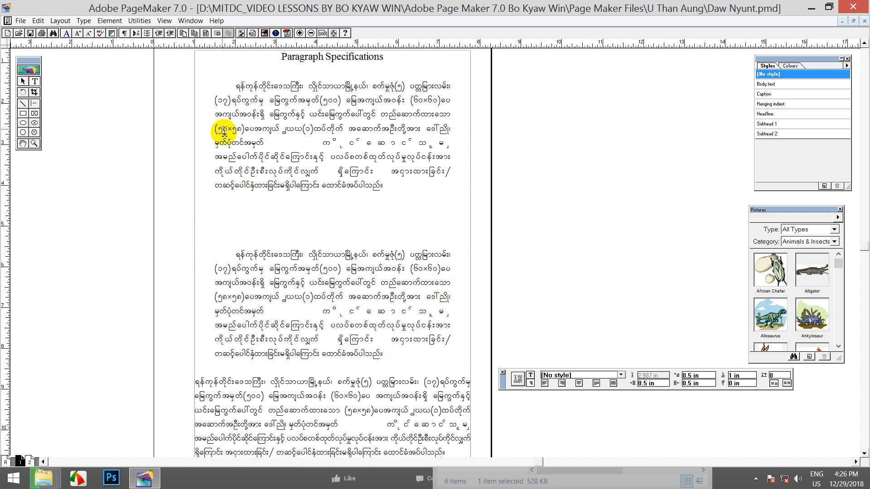
# Set the paragraph space before the second body paragraph to .5 inches.
pyautogui.moveTo(232, 82); pyautogui.dragTo(384, 186)
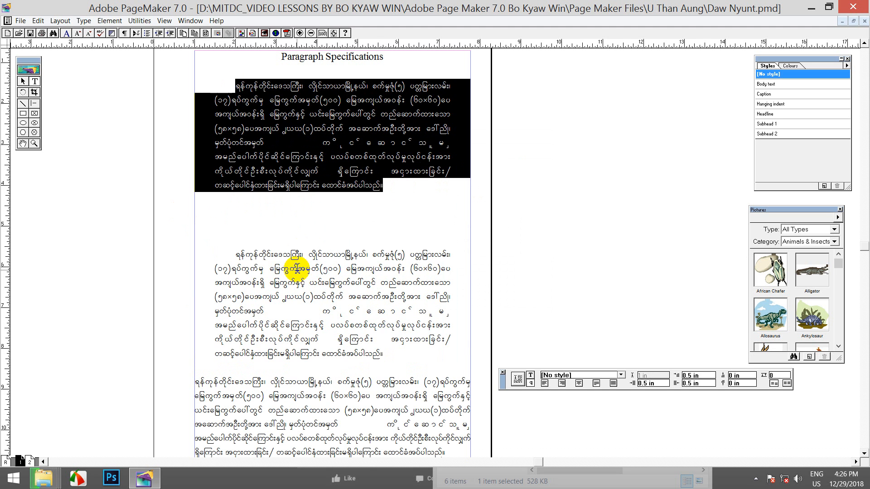
pyautogui.moveTo(235, 255); pyautogui.dragTo(386, 355)
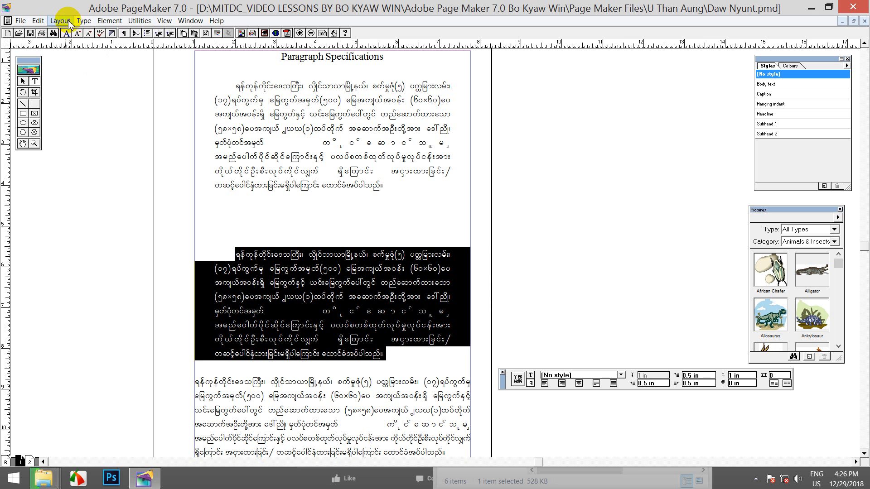
pyautogui.click(83, 21)
pyautogui.click(117, 128)
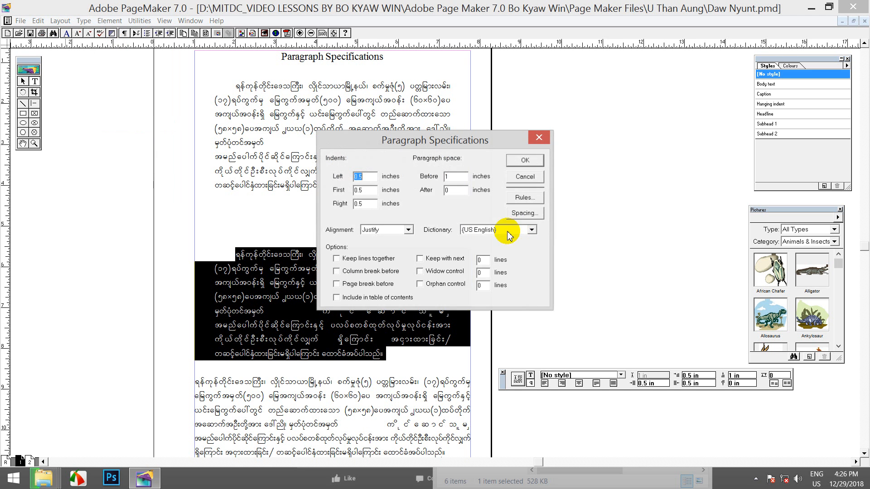
pyautogui.doubleClick(433, 179)
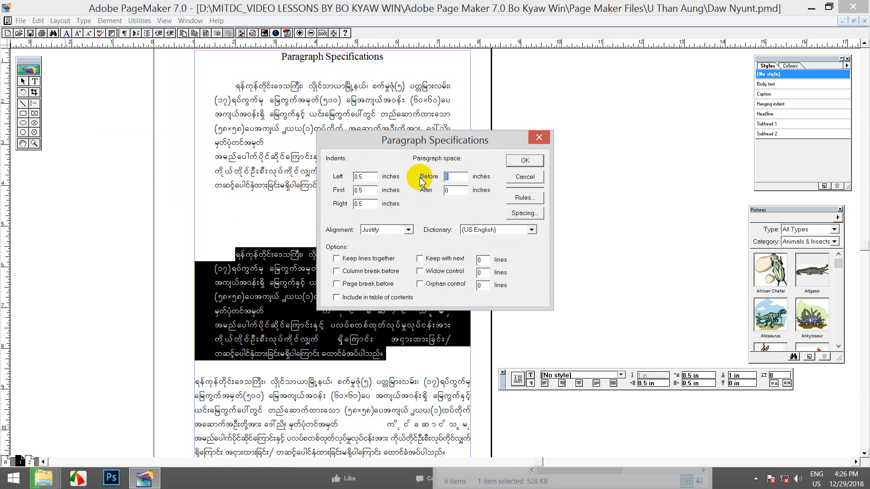
pyautogui.write('.5')
pyautogui.click(525, 163)
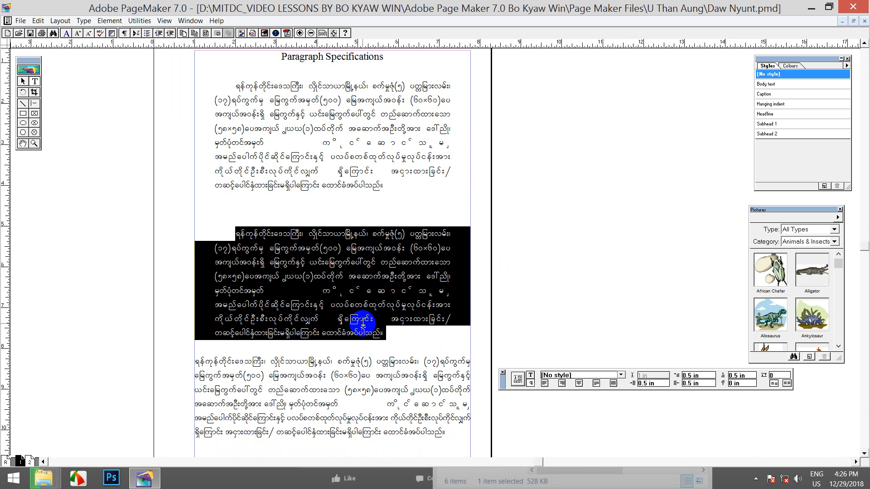
pyautogui.moveTo(382, 334); pyautogui.dragTo(233, 235)
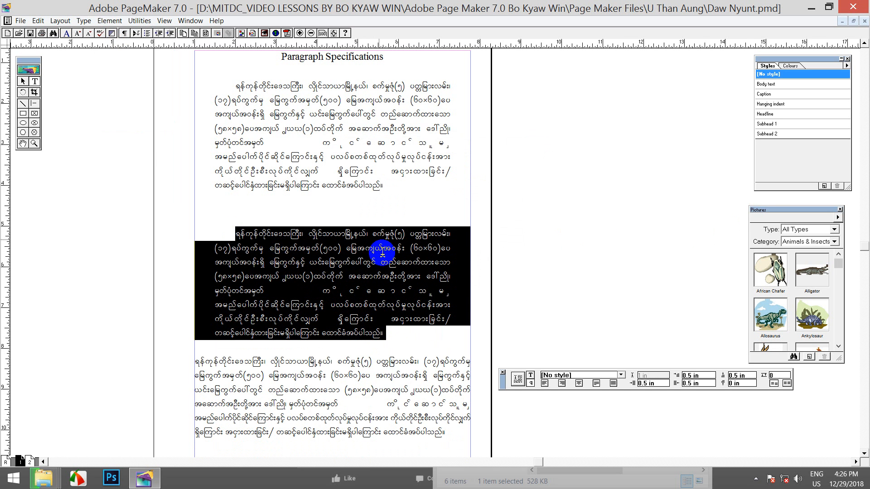
# Reduce the paragraph space before the second body paragraph to .2 inches in its Paragraph Specifications.
pyautogui.click(86, 23)
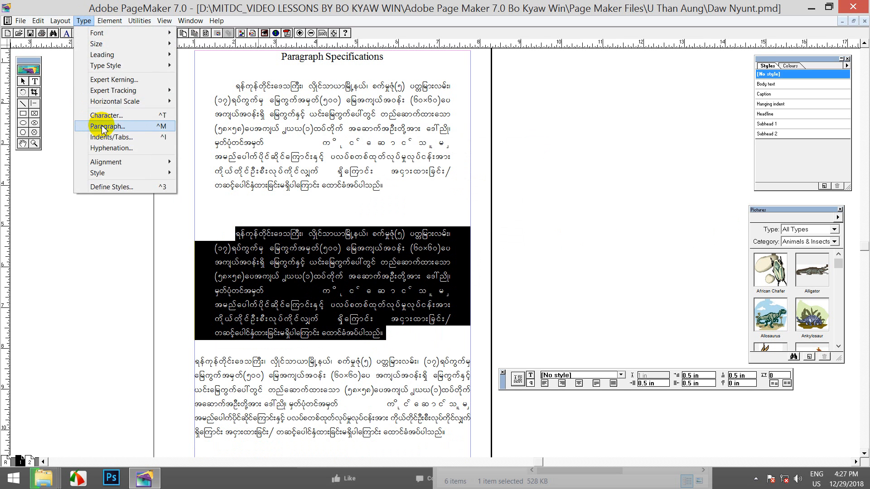
pyautogui.click(95, 121)
pyautogui.doubleClick(450, 176)
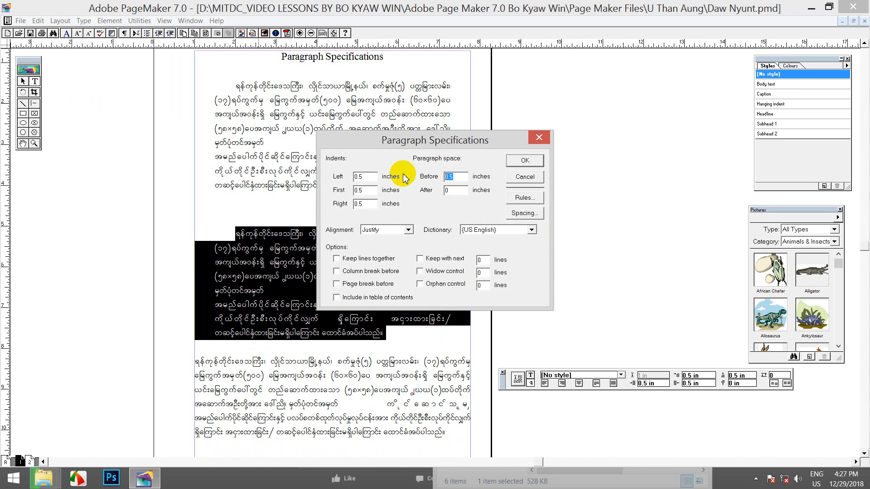
pyautogui.write('.2')
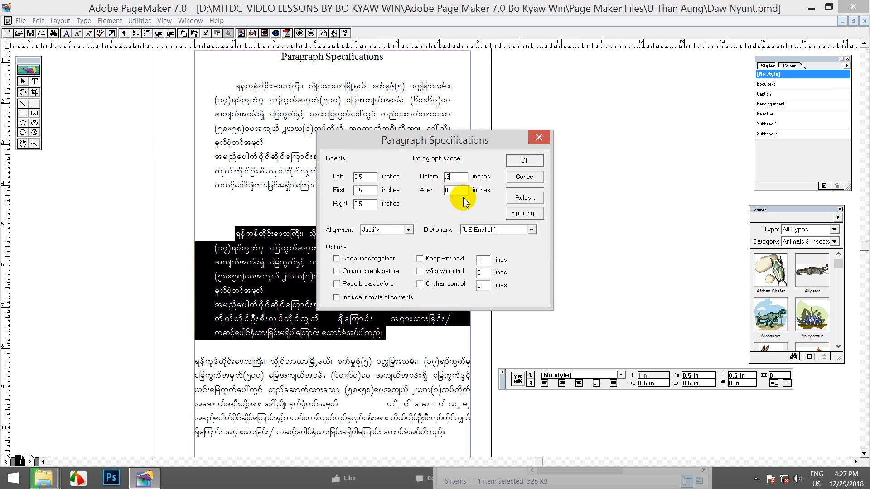
pyautogui.click(524, 161)
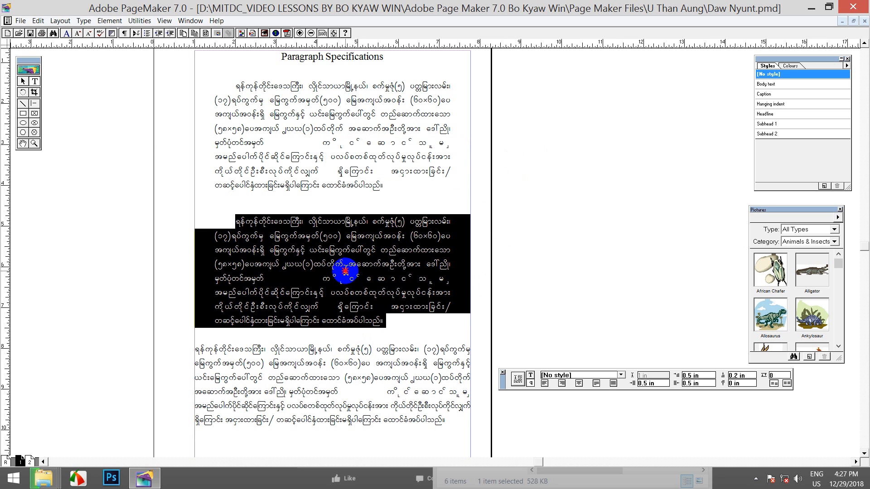
pyautogui.click(343, 273)
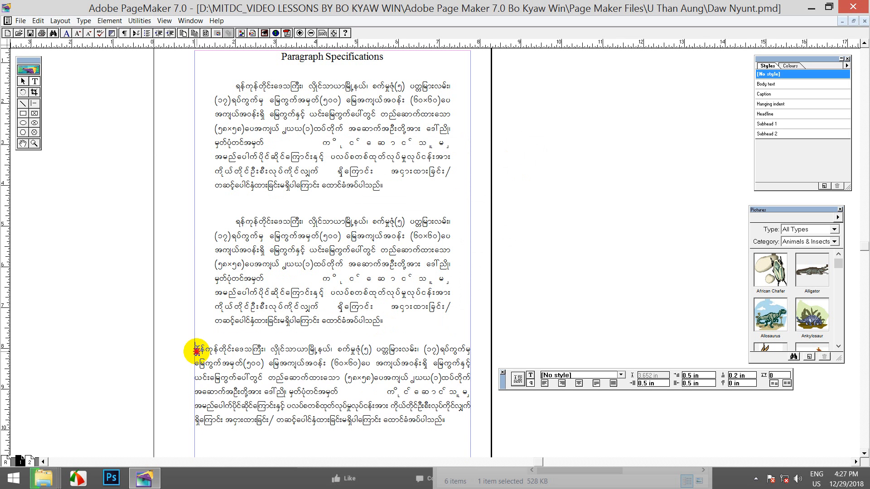
# Give the third body paragraph left, first-line and right indents of .5 inches and a paragraph space before of .2 inches.
pyautogui.moveTo(197, 350); pyautogui.dragTo(471, 431)
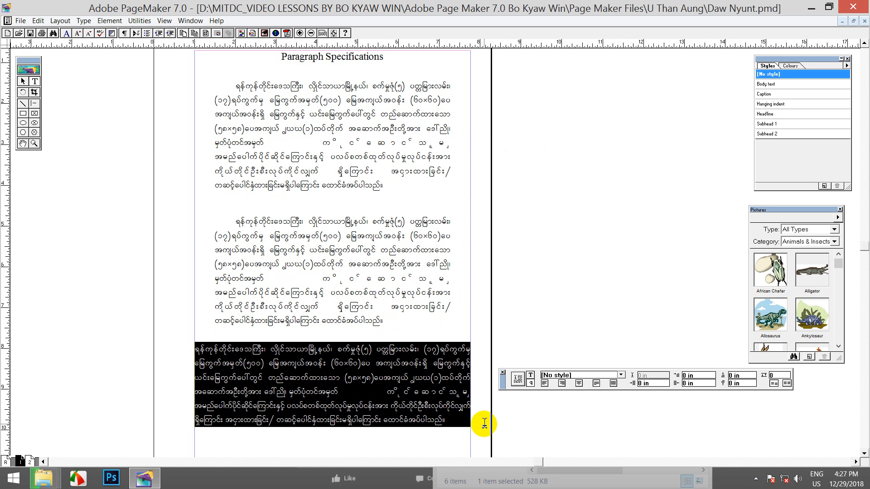
pyautogui.click(83, 21)
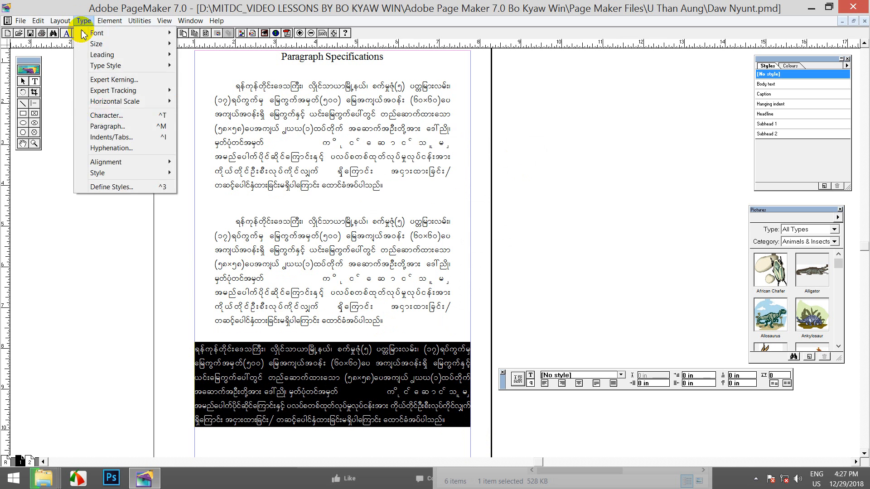
pyautogui.click(100, 121)
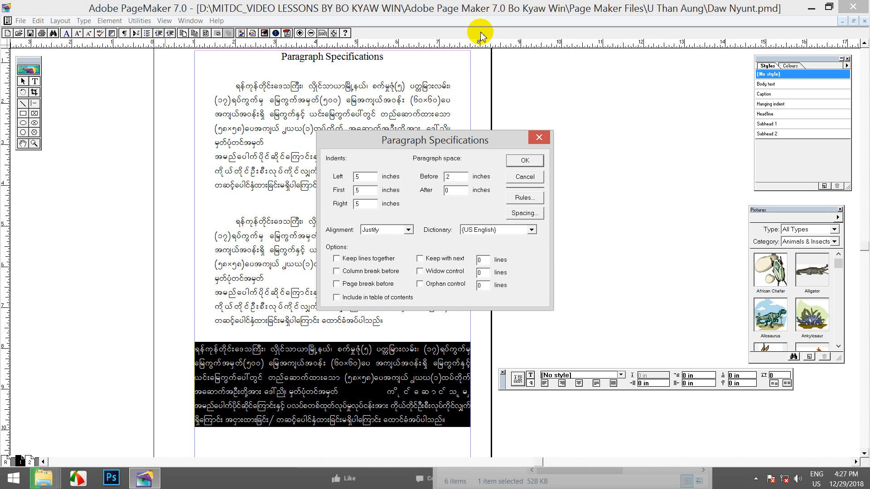
pyautogui.click(525, 161)
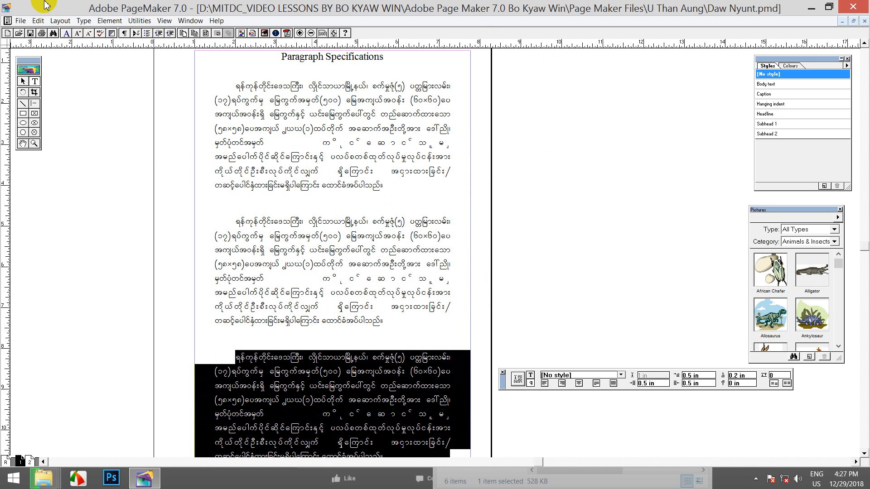
pyautogui.click(306, 291)
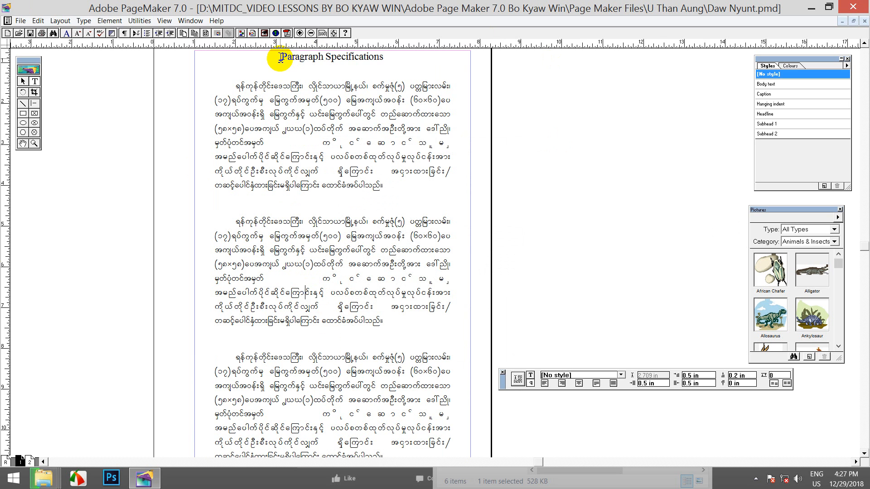
# Enlarge the "Paragraph Specifications" heading text by six size increments, and minimize the document's program window.
pyautogui.moveTo(279, 57); pyautogui.dragTo(386, 65)
pyautogui.hotkey('ctrl', 'shift', '.')
pyautogui.hotkey('ctrl', 'shift', '.')
pyautogui.hotkey('ctrl', 'shift', '.')
pyautogui.hotkey('ctrl', 'shift', '.')
pyautogui.hotkey('ctrl', 'shift', '.')
pyautogui.hotkey('ctrl', 'shift', '.')
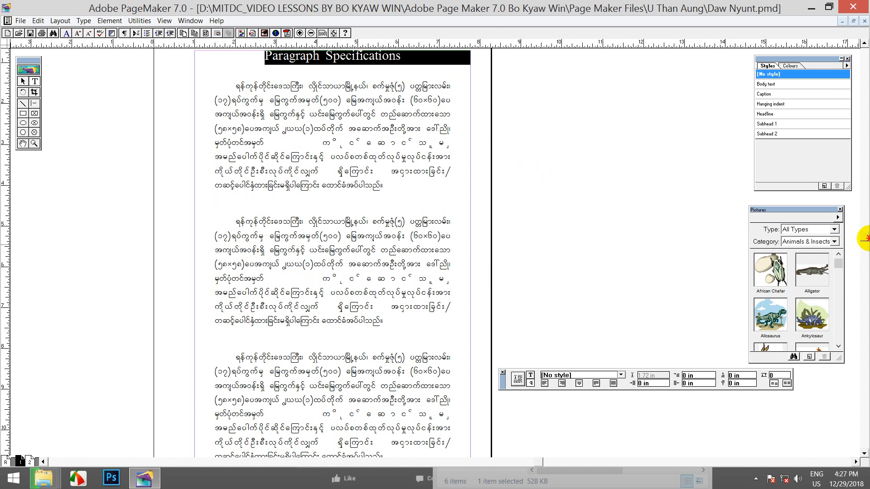
pyautogui.moveTo(864, 239); pyautogui.dragTo(864, 228)
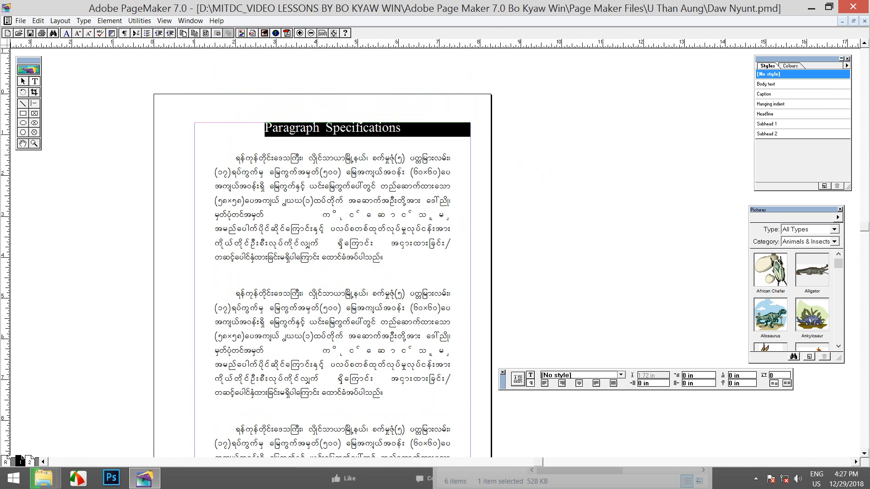
pyautogui.click(388, 130)
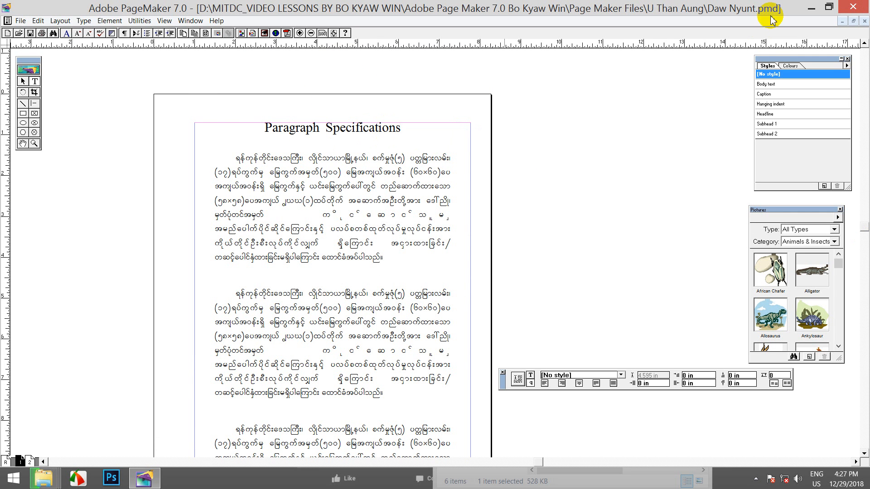
pyautogui.click(811, 8)
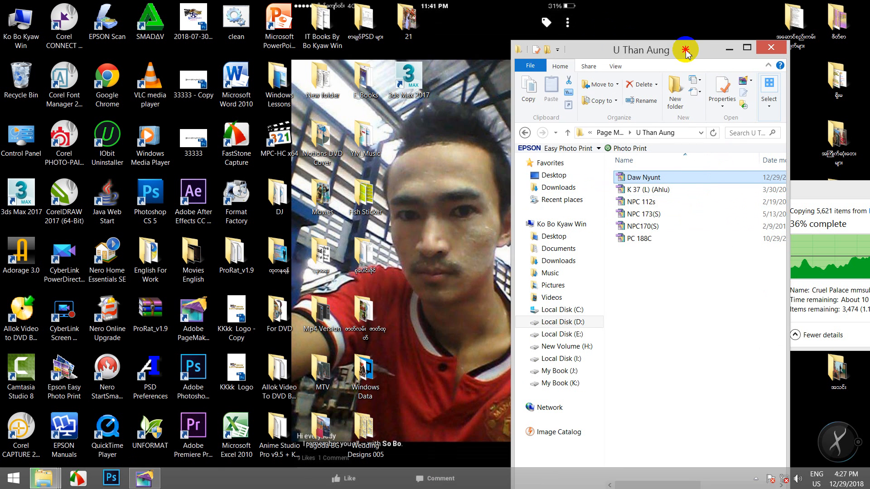